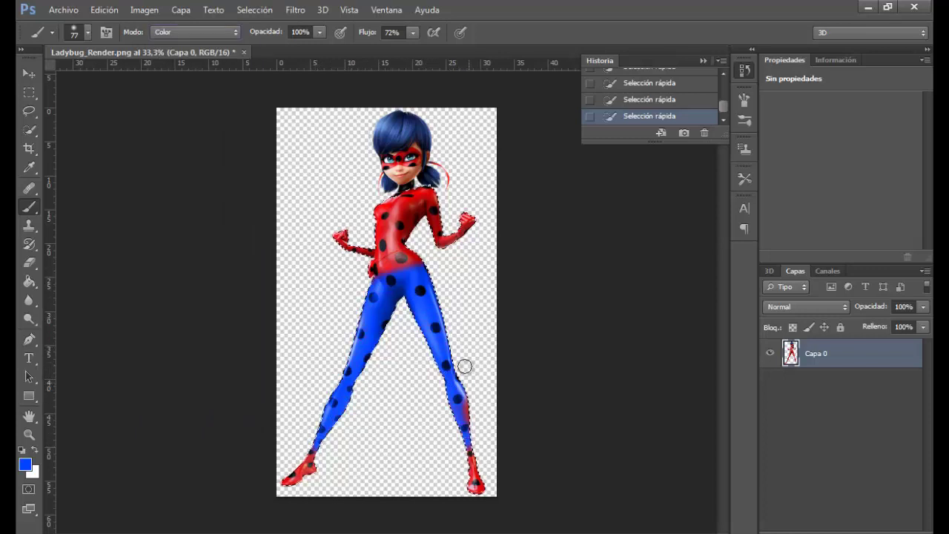
Step: Paint the hips, waist, bow, torso side and underside of the raised arm blue with a 52 px Color-mode brush
{"action": "key", "text": "ctrl+plus"}
{"action": "key", "text": "ctrl+plus"}
{"action": "key", "text": "ctrl+plus"}
{"action": "key", "text": "ctrl+plus"}
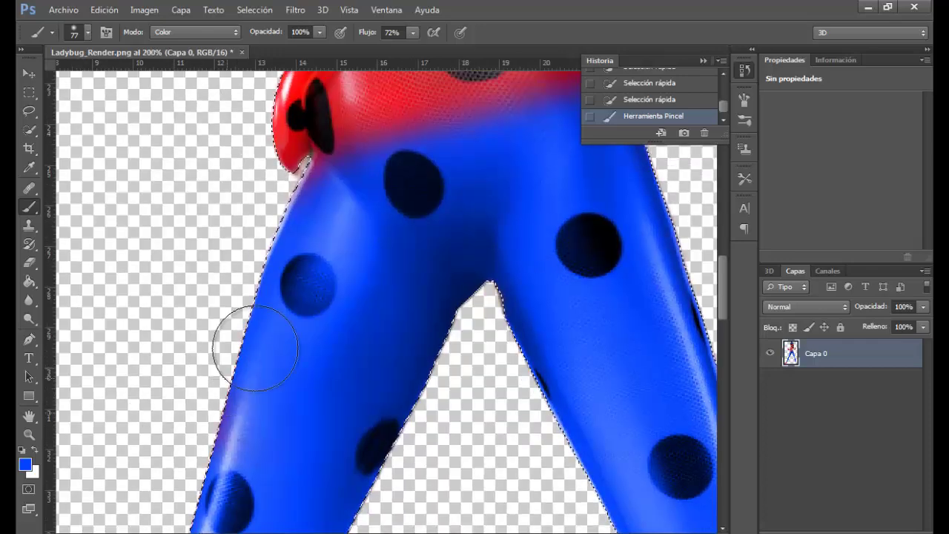
{"action": "scroll", "coordinate": [555, 237], "scroll_direction": "up", "scroll_amount": 7}
{"action": "scroll", "coordinate": [386, 302], "scroll_direction": "right", "scroll_amount": 3}
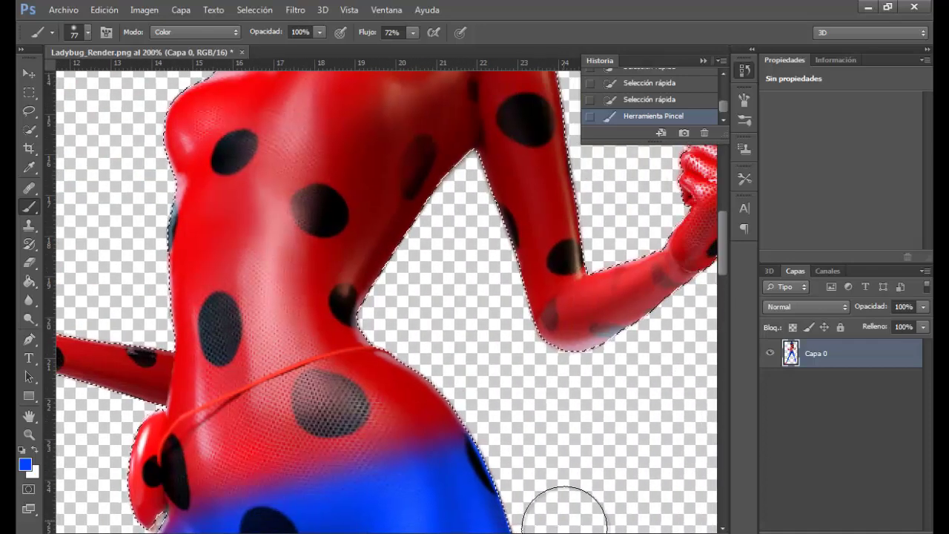
{"action": "left_click", "coordinate": [87, 32]}
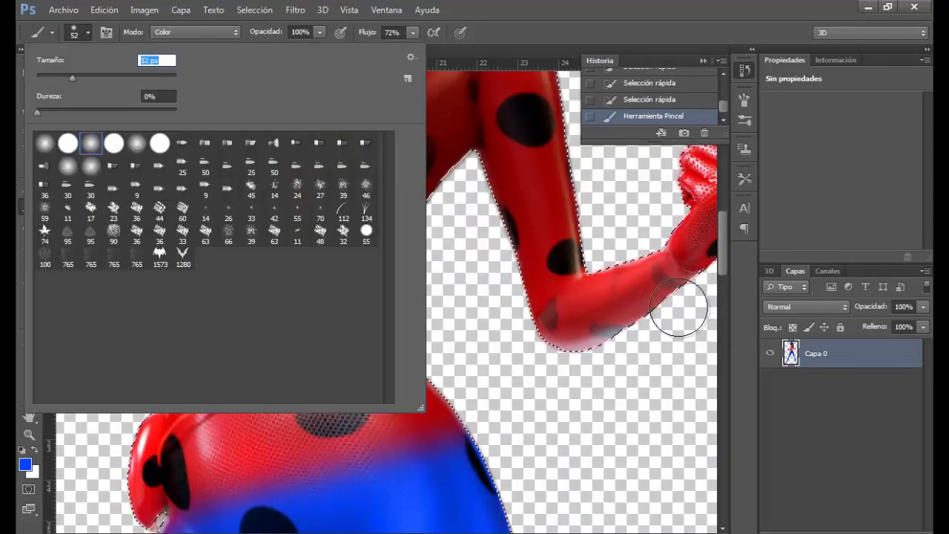
{"action": "mouse_move", "coordinate": [678, 310]}
{"action": "left_mouse_down"}
{"action": "mouse_move", "coordinate": [592, 344]}
{"action": "mouse_move", "coordinate": [551, 345]}
{"action": "mouse_move", "coordinate": [513, 301]}
{"action": "mouse_move", "coordinate": [502, 237]}
{"action": "mouse_move", "coordinate": [475, 179]}
{"action": "mouse_move", "coordinate": [424, 179]}
{"action": "mouse_move", "coordinate": [364, 255]}
{"action": "mouse_move", "coordinate": [349, 331]}
{"action": "mouse_move", "coordinate": [454, 472]}
{"action": "mouse_move", "coordinate": [411, 380]}
{"action": "mouse_move", "coordinate": [357, 435]}
{"action": "mouse_move", "coordinate": [173, 482]}
{"action": "mouse_move", "coordinate": [423, 466]}
{"action": "mouse_move", "coordinate": [167, 512]}
{"action": "mouse_move", "coordinate": [131, 448]}
{"action": "mouse_move", "coordinate": [140, 428]}
{"action": "mouse_move", "coordinate": [167, 510]}
{"action": "mouse_move", "coordinate": [316, 448]}
{"action": "mouse_move", "coordinate": [234, 427]}
{"action": "mouse_move", "coordinate": [368, 386]}
{"action": "left_mouse_up"}
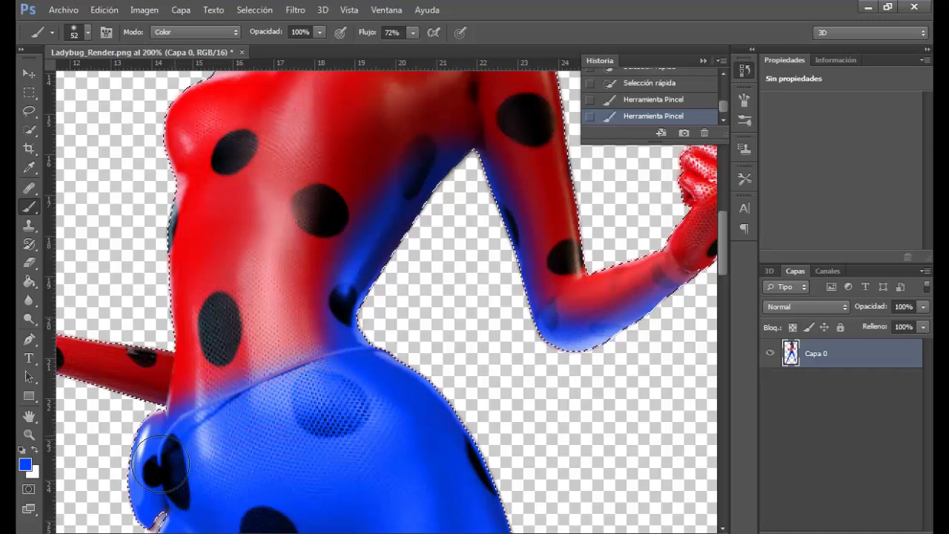
{"action": "left_click_drag", "start_coordinate": [161, 465], "coordinate": [151, 438]}
{"action": "mouse_move", "coordinate": [456, 199]}
{"action": "left_mouse_down"}
{"action": "mouse_move", "coordinate": [356, 326]}
{"action": "mouse_move", "coordinate": [457, 153]}
{"action": "mouse_move", "coordinate": [487, 241]}
{"action": "mouse_move", "coordinate": [524, 299]}
{"action": "mouse_move", "coordinate": [472, 152]}
{"action": "mouse_move", "coordinate": [471, 320]}
{"action": "mouse_move", "coordinate": [686, 289]}
{"action": "left_mouse_up"}
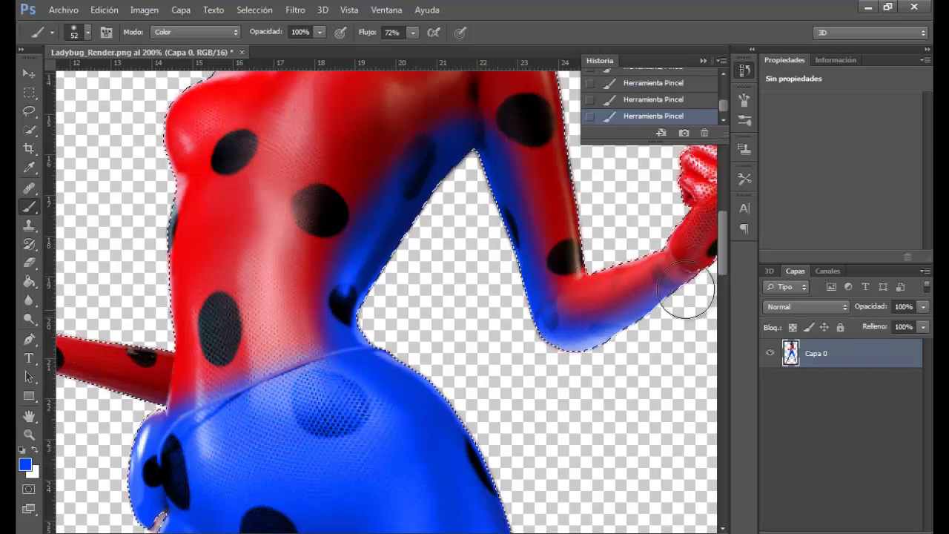
Step: Paint the other forearm's underside and the adjoining torso edge blue, refining the edge with an 11 px brush
{"action": "scroll", "coordinate": [398, 460], "scroll_direction": "left", "scroll_amount": 5}
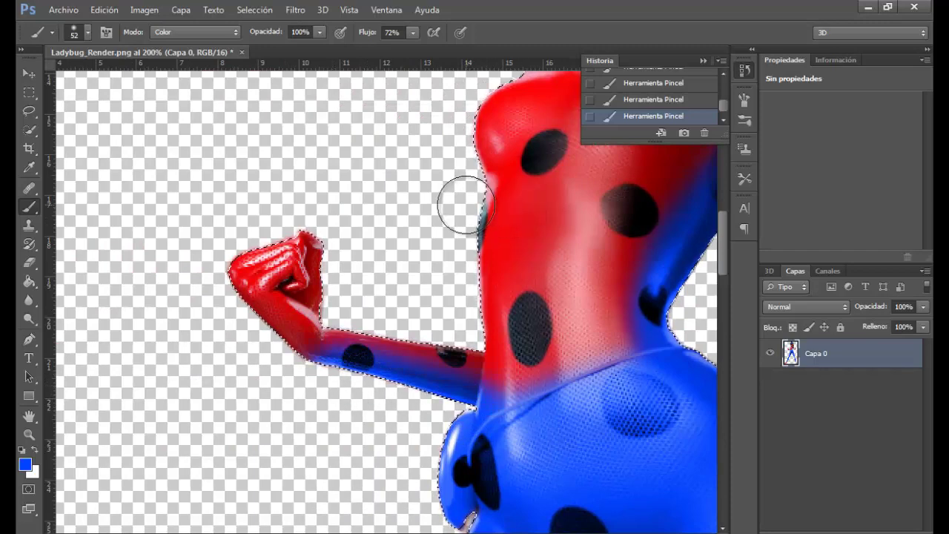
{"action": "mouse_move", "coordinate": [463, 204]}
{"action": "left_mouse_down"}
{"action": "mouse_move", "coordinate": [469, 295]}
{"action": "mouse_move", "coordinate": [522, 339]}
{"action": "left_mouse_up"}
{"action": "left_click", "coordinate": [88, 35]}
{"action": "left_click_drag", "start_coordinate": [52, 79], "coordinate": [43, 78]}
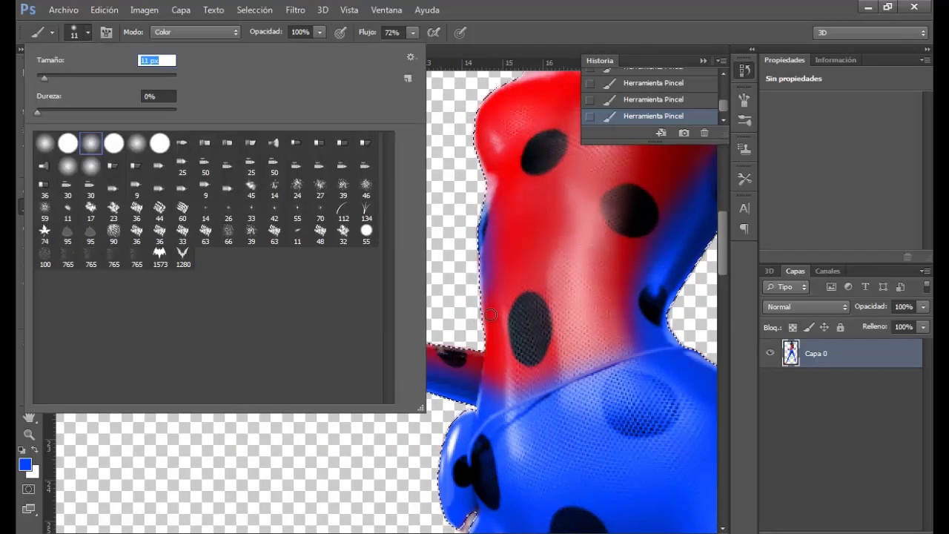
{"action": "left_click_drag", "start_coordinate": [489, 298], "coordinate": [491, 363]}
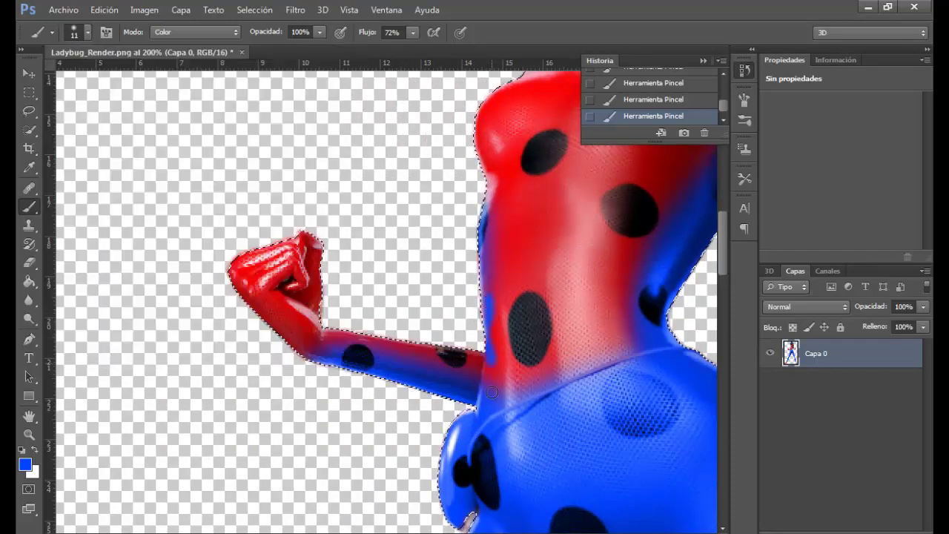
{"action": "left_click", "coordinate": [195, 32]}
{"action": "left_click", "coordinate": [171, 392]}
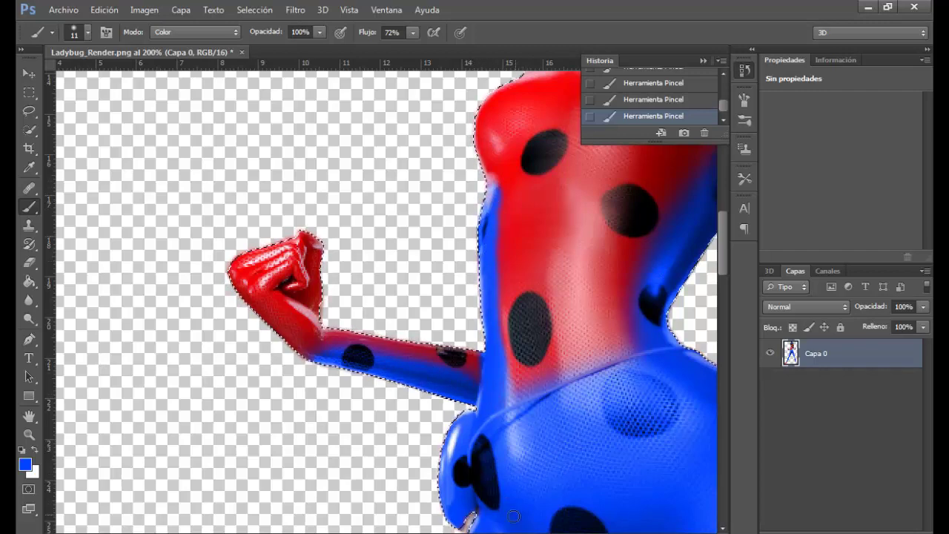
Step: Deselect the suit and select the black neck area with the Quick Selection tool at 28 px
{"action": "scroll", "coordinate": [514, 517], "scroll_direction": "right", "scroll_amount": 5}
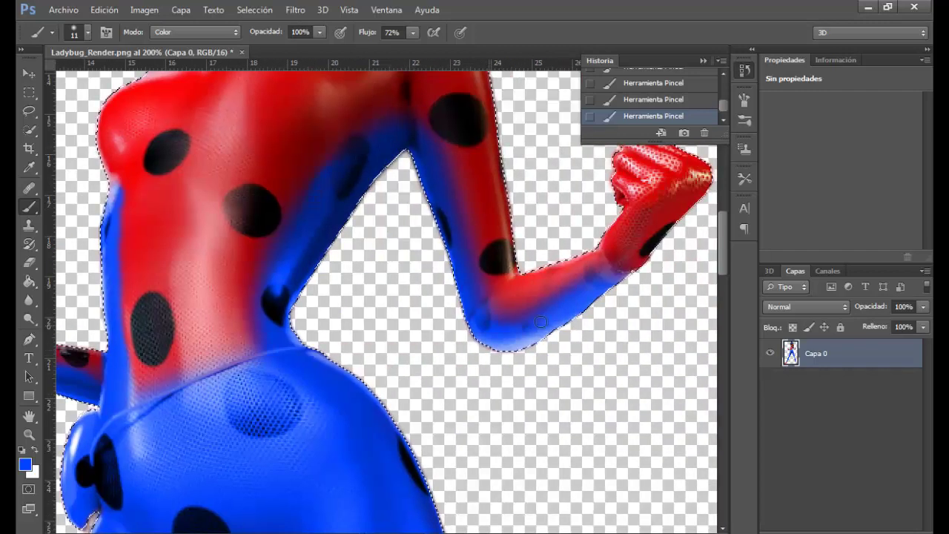
{"action": "scroll", "coordinate": [619, 318], "scroll_direction": "left", "scroll_amount": 2}
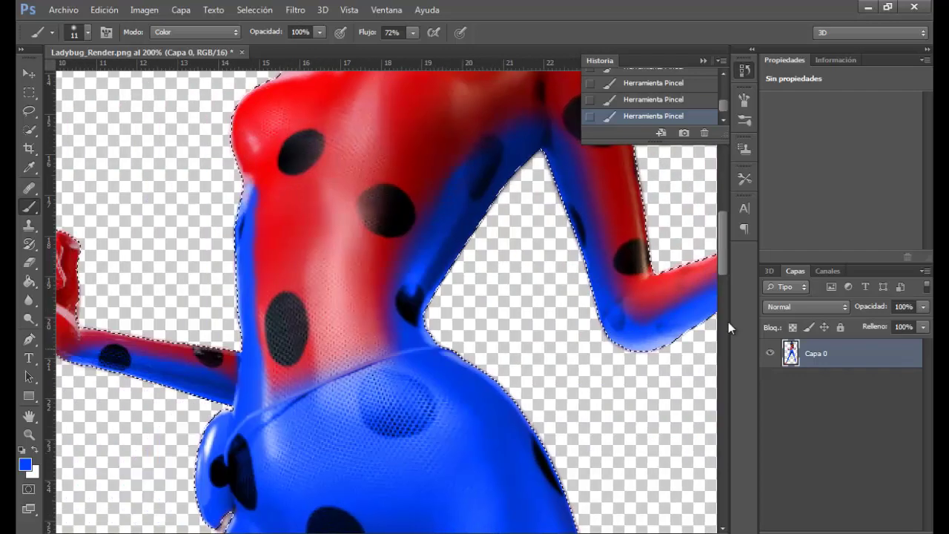
{"action": "scroll", "coordinate": [619, 317], "scroll_direction": "down", "scroll_amount": 10}
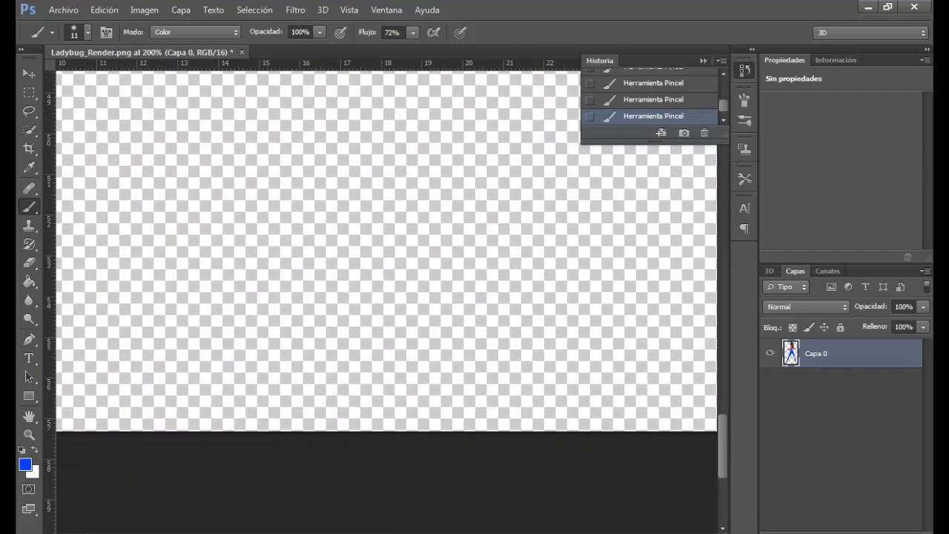
{"action": "key", "text": "ctrl+minus"}
{"action": "scroll", "coordinate": [386, 227], "scroll_direction": "up", "scroll_amount": 12}
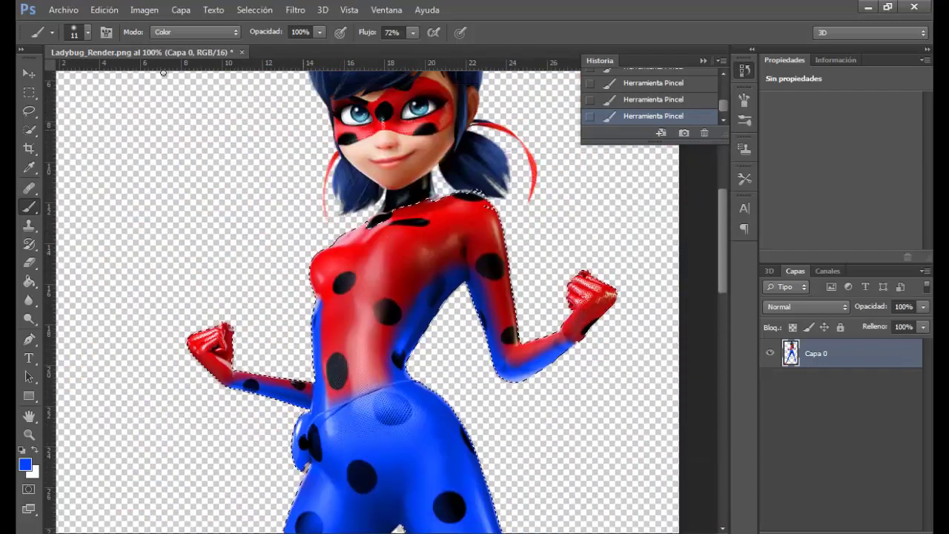
{"action": "key", "text": "ctrl+d"}
{"action": "key", "text": "w"}
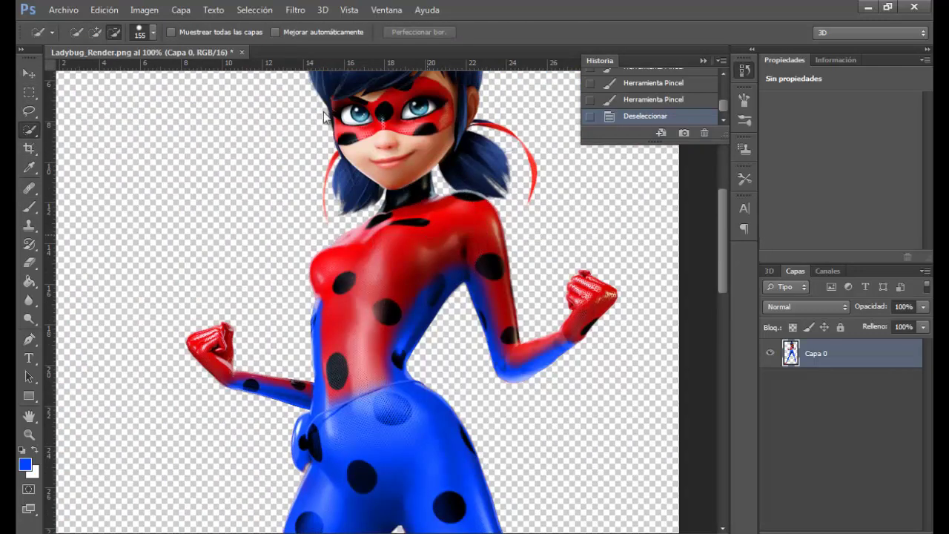
{"action": "left_click", "coordinate": [95, 32]}
{"action": "left_click", "coordinate": [153, 33]}
{"action": "left_click", "coordinate": [98, 75]}
{"action": "left_click_drag", "start_coordinate": [421, 193], "coordinate": [397, 199]}
{"action": "left_click_drag", "start_coordinate": [388, 204], "coordinate": [378, 220]}
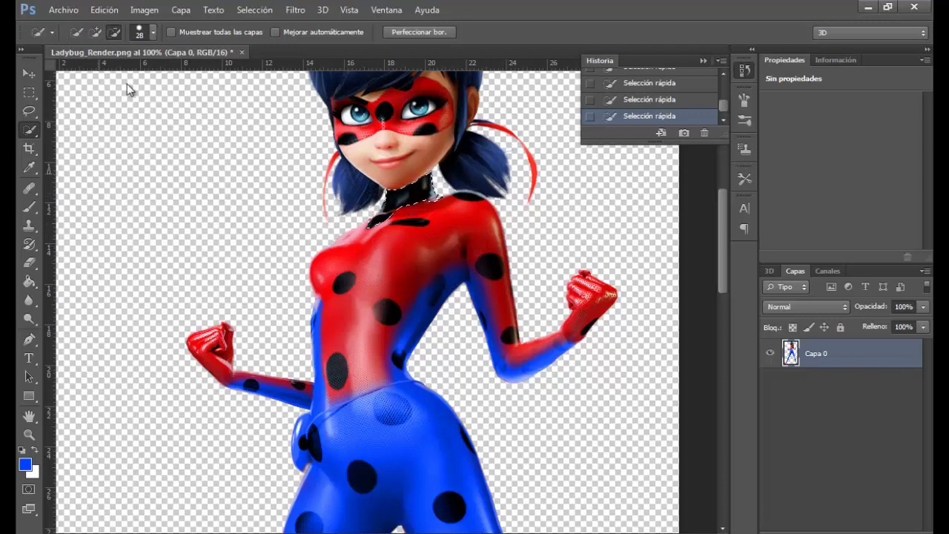
Step: Sample the suit's red as the foreground color and try brushing it over the neck in Color mode
{"action": "left_click", "coordinate": [29, 208]}
{"action": "left_click", "coordinate": [26, 465]}
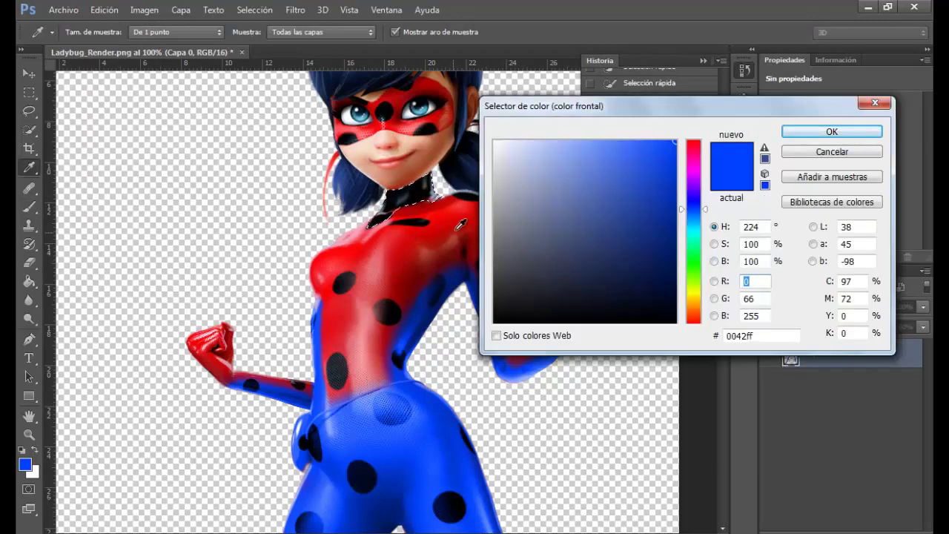
{"action": "left_click", "coordinate": [438, 262]}
{"action": "left_click", "coordinate": [832, 132]}
{"action": "left_click_drag", "start_coordinate": [434, 195], "coordinate": [409, 200]}
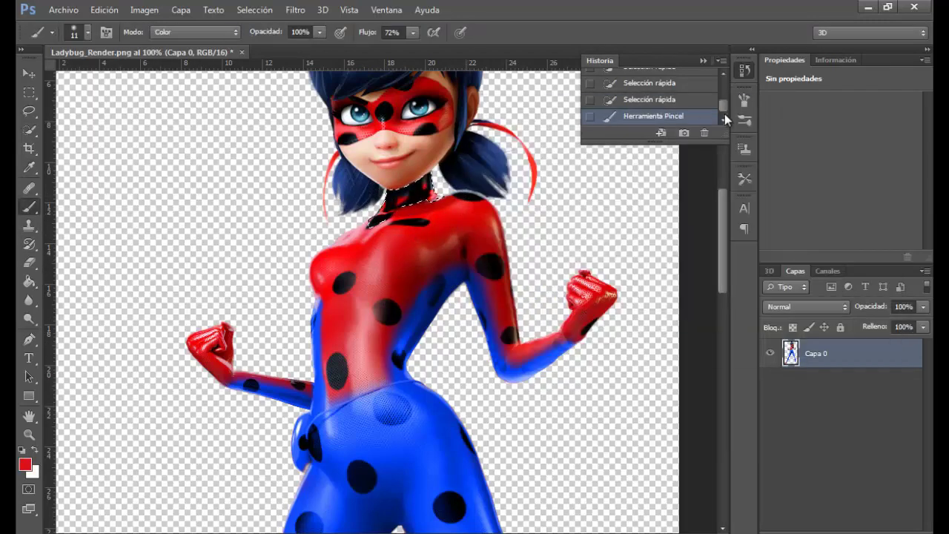
Step: Try painting the selected neck red with the brush in Normal mode, and undo it
{"action": "key", "text": "ctrl+plus"}
{"action": "key", "text": "ctrl+plus"}
{"action": "key", "text": "ctrl+plus"}
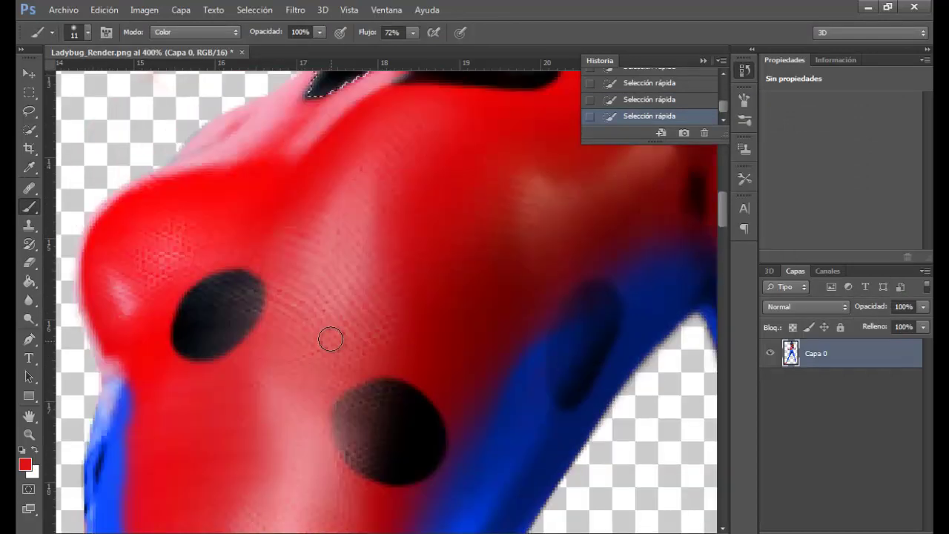
{"action": "scroll", "coordinate": [333, 339], "scroll_direction": "up", "scroll_amount": 5}
{"action": "left_click", "coordinate": [176, 34]}
{"action": "left_click", "coordinate": [172, 46]}
{"action": "mouse_move", "coordinate": [413, 274]}
{"action": "left_mouse_down"}
{"action": "mouse_move", "coordinate": [450, 266]}
{"action": "mouse_move", "coordinate": [537, 233]}
{"action": "mouse_move", "coordinate": [565, 193]}
{"action": "mouse_move", "coordinate": [470, 236]}
{"action": "mouse_move", "coordinate": [376, 257]}
{"action": "mouse_move", "coordinate": [429, 254]}
{"action": "left_mouse_up"}
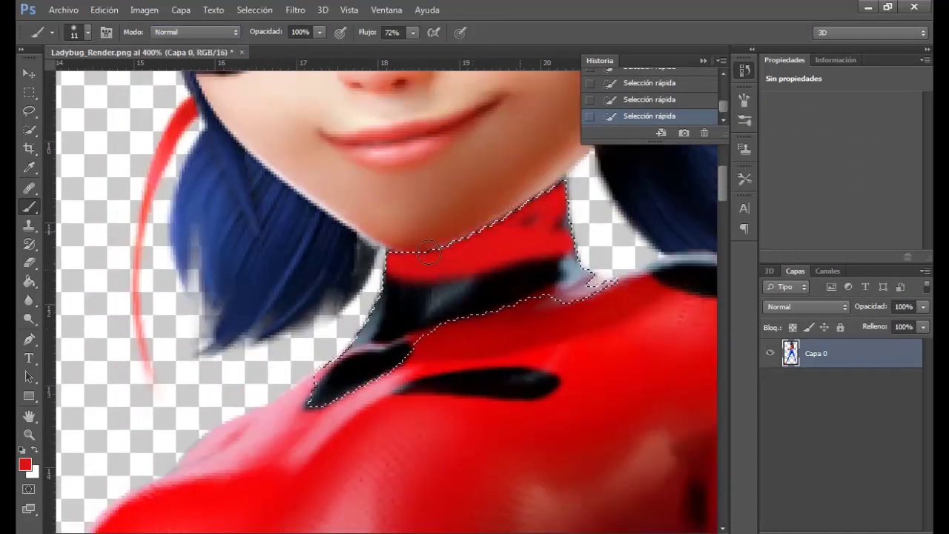
{"action": "left_click_drag", "start_coordinate": [354, 333], "coordinate": [534, 286]}
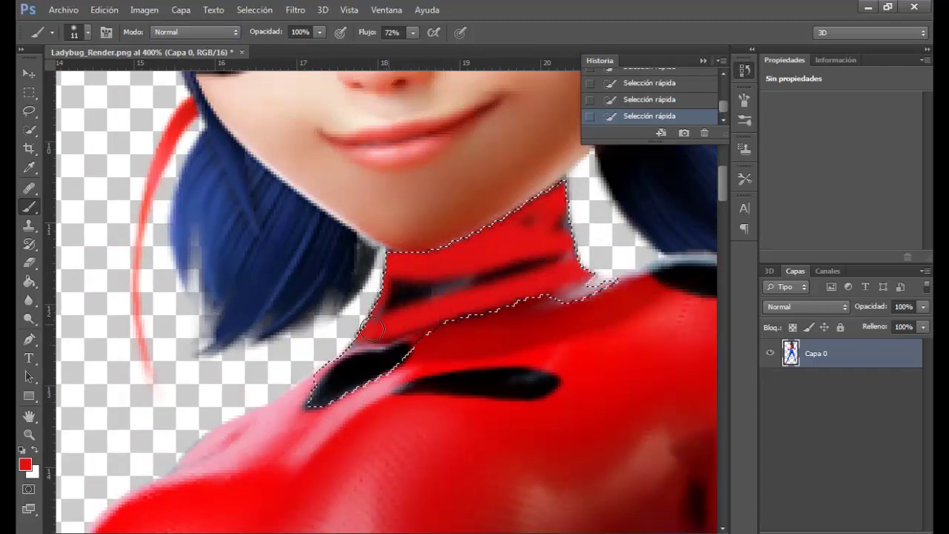
{"action": "left_click_drag", "start_coordinate": [373, 330], "coordinate": [481, 310]}
{"action": "mouse_move", "coordinate": [502, 222]}
{"action": "left_mouse_down"}
{"action": "mouse_move", "coordinate": [483, 280]}
{"action": "mouse_move", "coordinate": [380, 300]}
{"action": "left_mouse_up"}
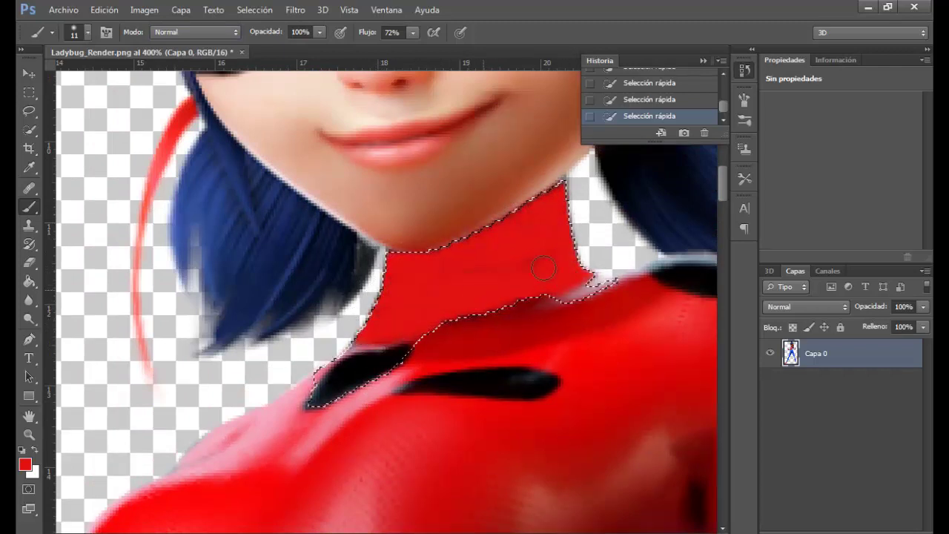
{"action": "key", "text": "ctrl+z"}
Step: Try painting the neck red with the brush in Color and Tono modes, and revert the strokes
{"action": "left_click", "coordinate": [195, 32]}
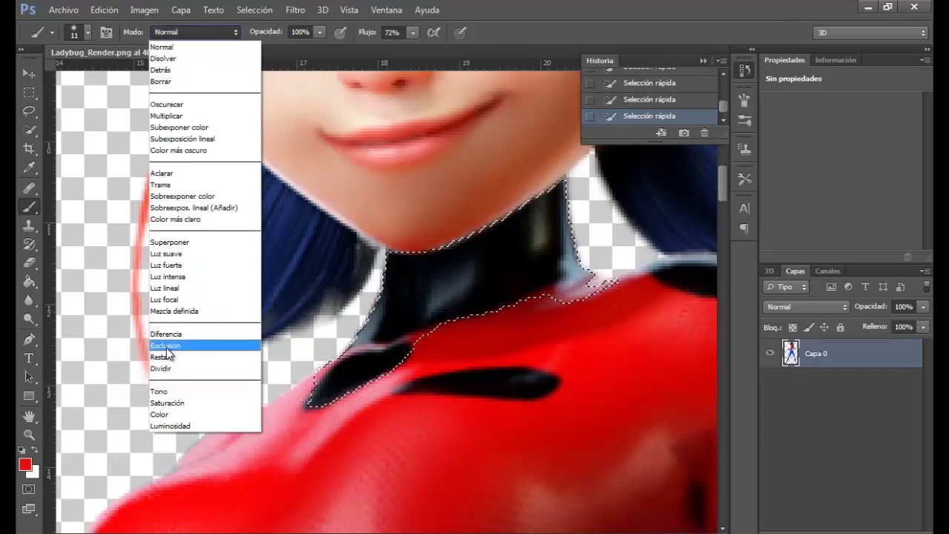
{"action": "left_click", "coordinate": [181, 413]}
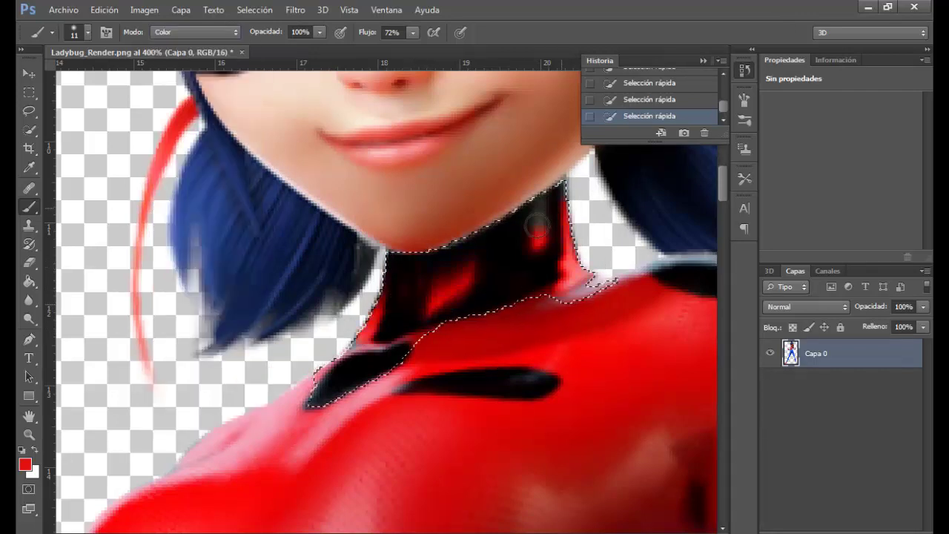
{"action": "left_click", "coordinate": [196, 32]}
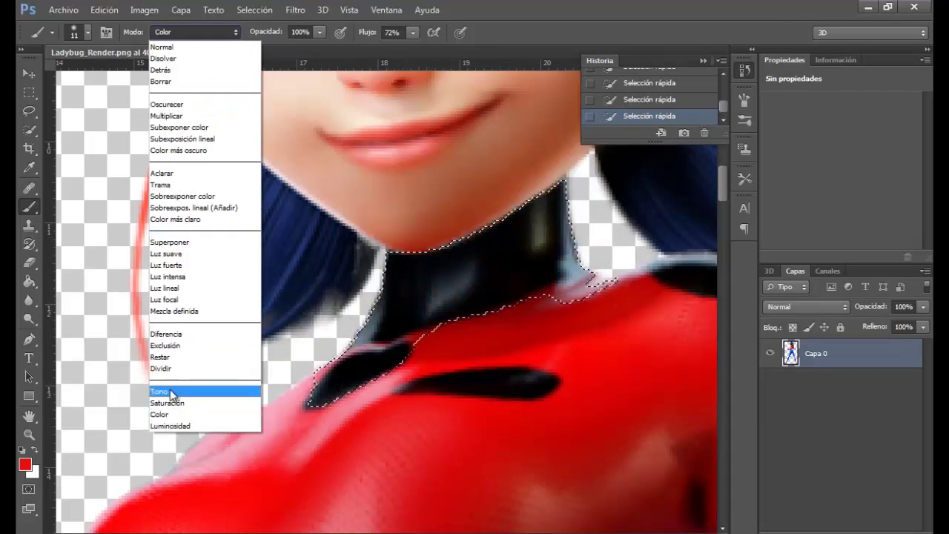
{"action": "left_click", "coordinate": [172, 389]}
{"action": "left_click", "coordinate": [704, 132]}
{"action": "left_click", "coordinate": [435, 218]}
Step: Try the Multiplicar and Subexponer color brush modes on the neck, and remove the strokes from the history
{"action": "left_click", "coordinate": [195, 32]}
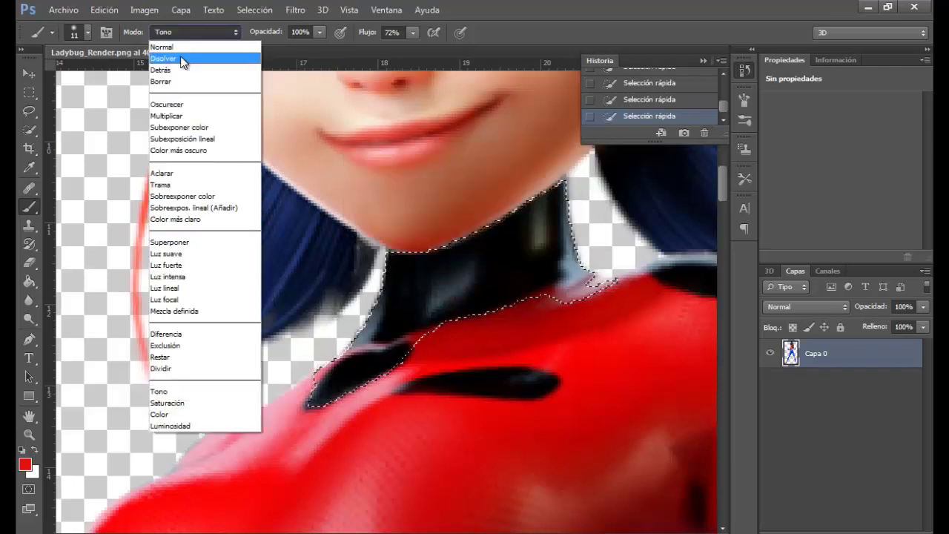
{"action": "left_click", "coordinate": [184, 110]}
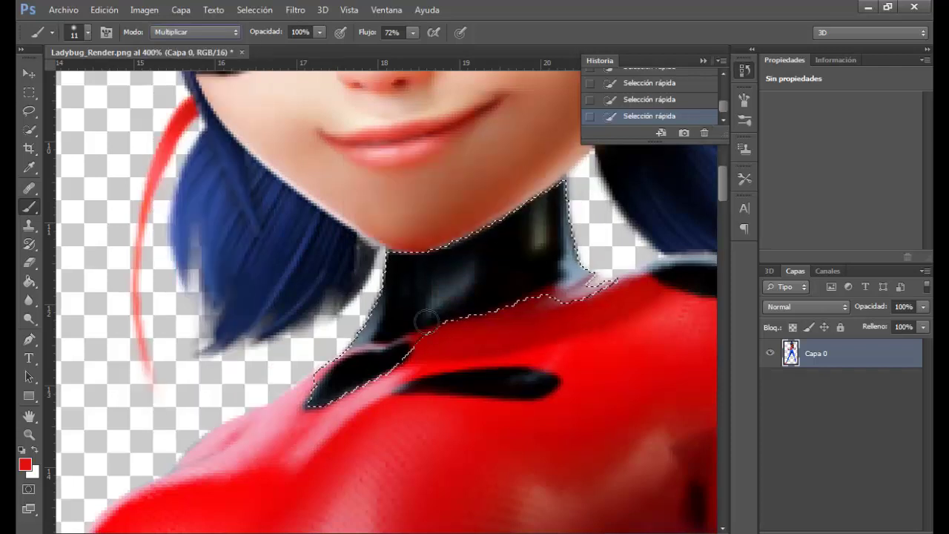
{"action": "left_click", "coordinate": [705, 132]}
{"action": "left_click", "coordinate": [195, 32]}
{"action": "left_click", "coordinate": [190, 124]}
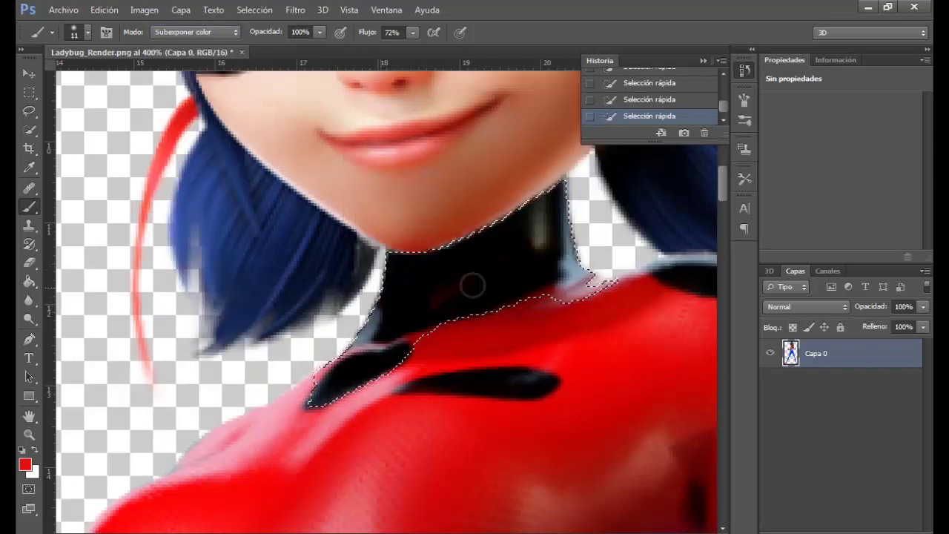
{"action": "left_click_drag", "start_coordinate": [347, 344], "coordinate": [319, 393]}
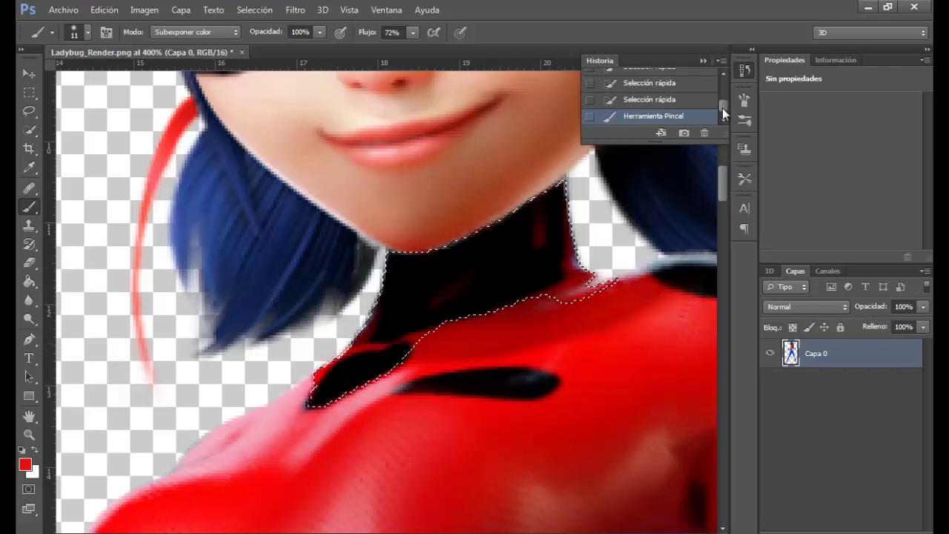
{"action": "left_click", "coordinate": [705, 132]}
Step: Try painting the neck with the brush in Color más oscuro mode, and remove the stroke
{"action": "left_click", "coordinate": [195, 32]}
{"action": "left_click", "coordinate": [224, 151]}
{"action": "left_click_drag", "start_coordinate": [347, 344], "coordinate": [319, 393]}
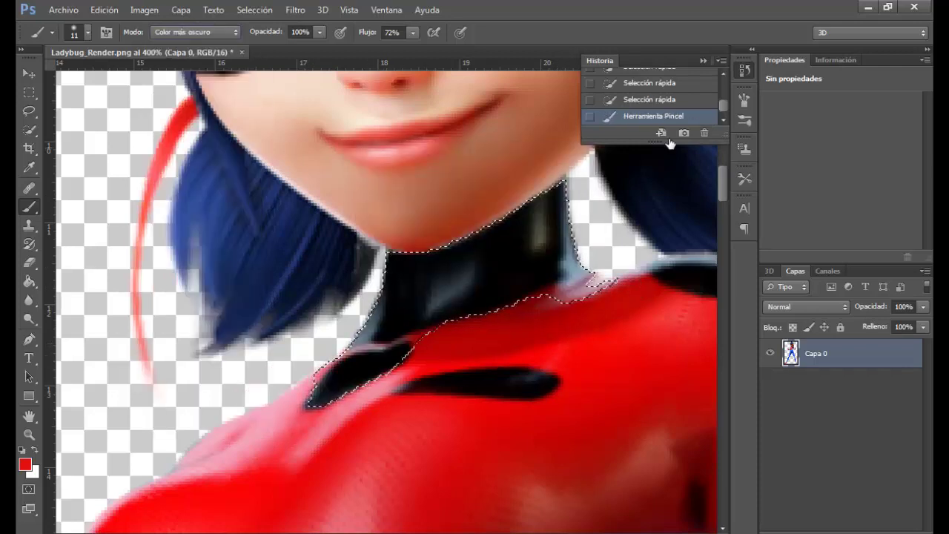
{"action": "left_click", "coordinate": [705, 132]}
Step: Paint the selected neck red with the brush in Aclarar mode, deselect it and view the image at 100%
{"action": "left_click", "coordinate": [195, 32]}
{"action": "left_click", "coordinate": [215, 176]}
{"action": "mouse_move", "coordinate": [416, 312]}
{"action": "left_mouse_down"}
{"action": "mouse_move", "coordinate": [447, 279]}
{"action": "mouse_move", "coordinate": [352, 335]}
{"action": "mouse_move", "coordinate": [549, 270]}
{"action": "mouse_move", "coordinate": [378, 306]}
{"action": "mouse_move", "coordinate": [387, 261]}
{"action": "mouse_move", "coordinate": [411, 279]}
{"action": "mouse_move", "coordinate": [447, 276]}
{"action": "mouse_move", "coordinate": [487, 243]}
{"action": "mouse_move", "coordinate": [549, 246]}
{"action": "mouse_move", "coordinate": [529, 234]}
{"action": "mouse_move", "coordinate": [568, 251]}
{"action": "mouse_move", "coordinate": [568, 190]}
{"action": "left_mouse_up"}
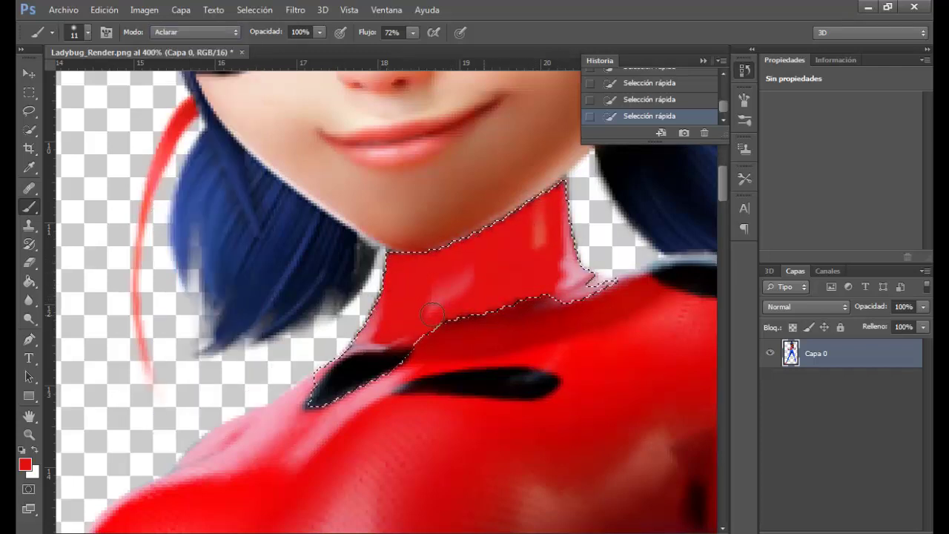
{"action": "left_click_drag", "start_coordinate": [433, 315], "coordinate": [434, 313]}
{"action": "key", "text": "m"}
{"action": "key", "text": "ctrl+d"}
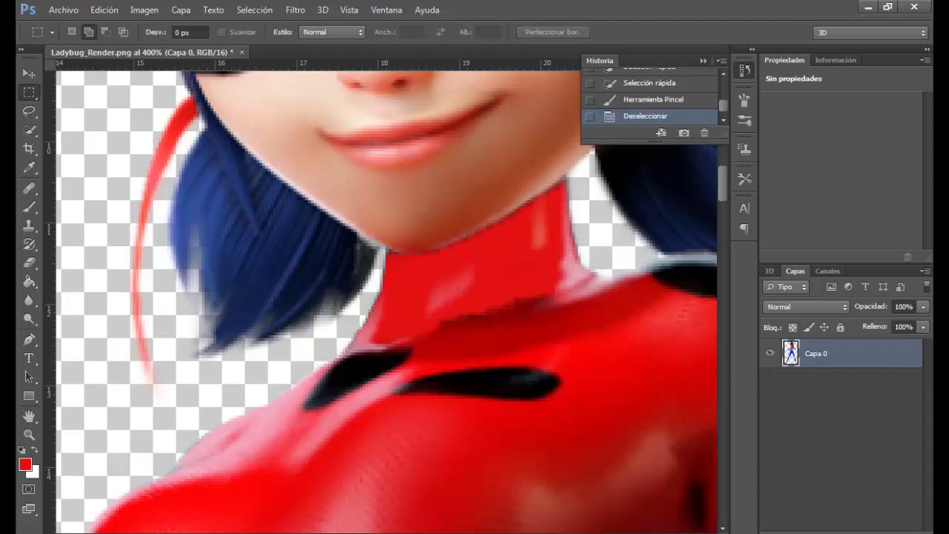
{"action": "key", "text": "ctrl+1"}
{"action": "scroll", "coordinate": [341, 282], "scroll_direction": "down", "scroll_amount": 3}
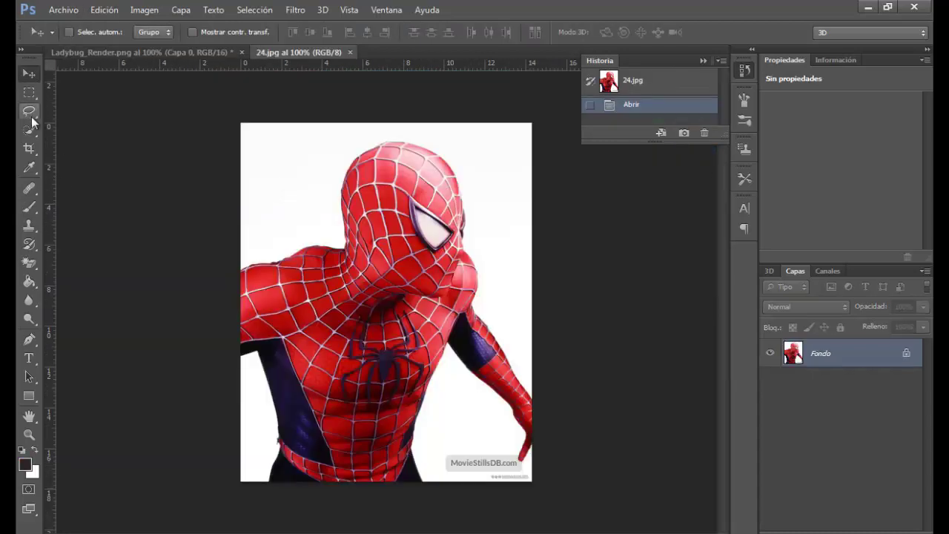
Step: Try selecting sampled colors in 24.jpg with Color Range (Gama de colores) at a tolerance of 30
{"action": "left_click", "coordinate": [31, 134]}
{"action": "left_click", "coordinate": [254, 10]}
{"action": "left_click", "coordinate": [275, 149]}
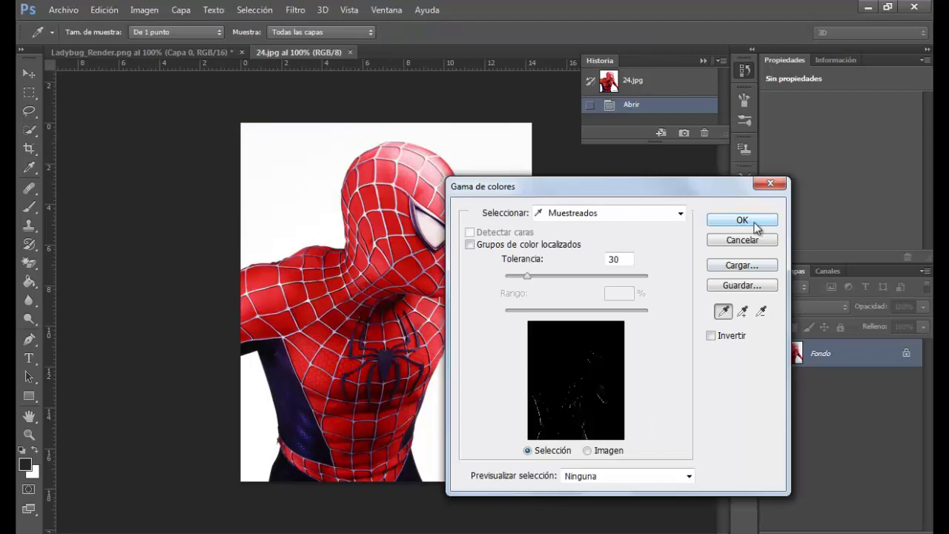
{"action": "left_click", "coordinate": [742, 219]}
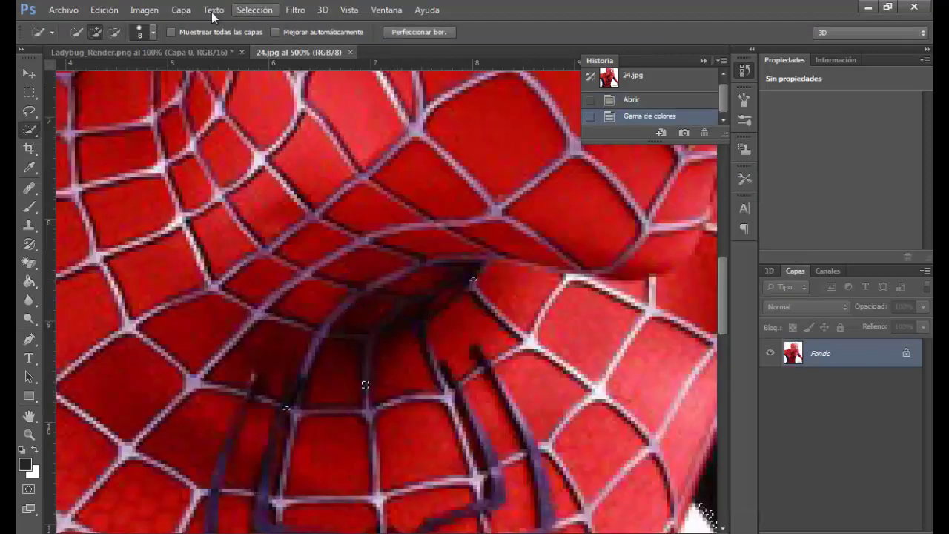
Step: Clear the selection and select the light web lines in 24.jpg with Color Range, sampling a web line at a higher tolerance
{"action": "key", "text": "ctrl+d"}
{"action": "left_click", "coordinate": [255, 9]}
{"action": "left_click", "coordinate": [301, 131]}
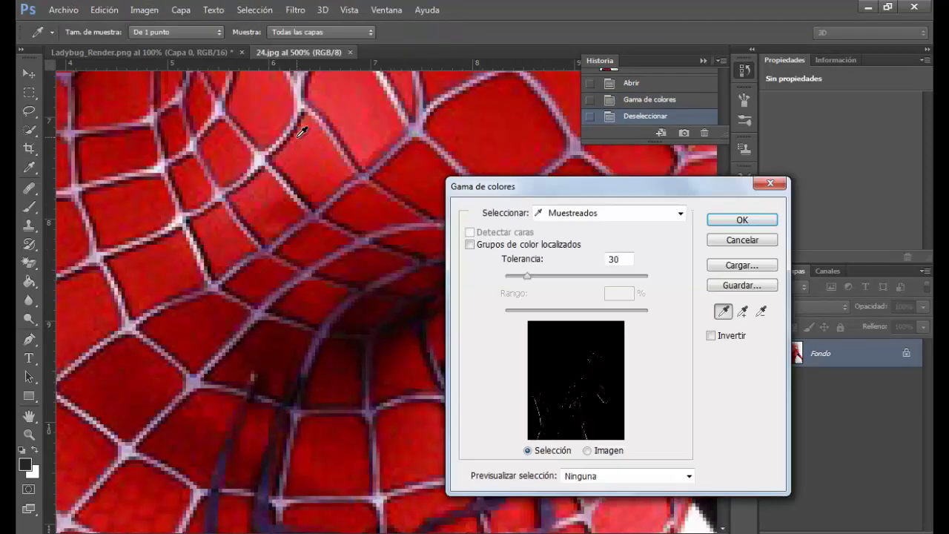
{"action": "left_click", "coordinate": [262, 155]}
{"action": "left_click_drag", "start_coordinate": [535, 281], "coordinate": [653, 288]}
{"action": "key", "text": "Return"}
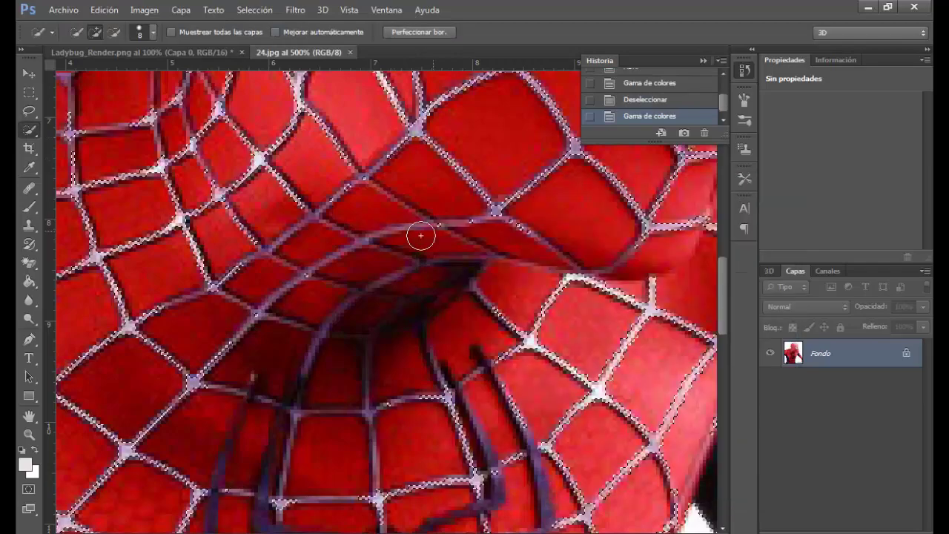
Step: Copy the selected web lines into Ladybug_Render.png and move the pasted layer to the left of the character's head and chest
{"action": "key", "text": "ctrl+c"}
{"action": "left_click", "coordinate": [141, 52]}
{"action": "key", "text": "ctrl+v"}
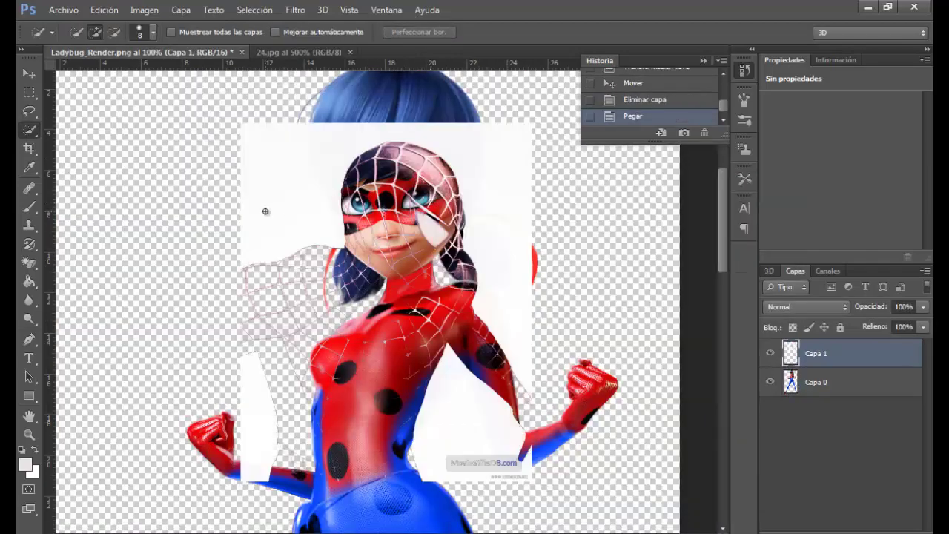
{"action": "right_click", "coordinate": [264, 211]}
{"action": "left_click", "coordinate": [379, 340]}
{"action": "mouse_move", "coordinate": [342, 283]}
{"action": "left_mouse_down"}
{"action": "mouse_move", "coordinate": [226, 282]}
{"action": "mouse_move", "coordinate": [347, 418]}
{"action": "mouse_move", "coordinate": [214, 276]}
{"action": "mouse_move", "coordinate": [317, 271]}
{"action": "mouse_move", "coordinate": [273, 273]}
{"action": "left_mouse_up"}
{"action": "key", "text": "Return"}
Step: Remove the white background areas and the white mask eye from the pasted web with the Magic Eraser at tolerance 32
{"action": "left_click", "coordinate": [33, 264]}
{"action": "left_click", "coordinate": [147, 139]}
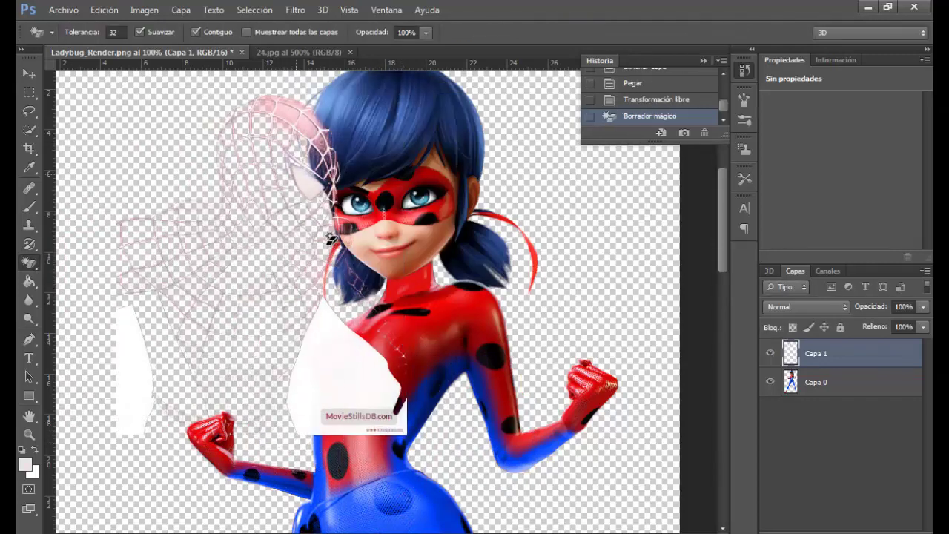
{"action": "left_click", "coordinate": [345, 356]}
{"action": "left_click", "coordinate": [123, 385]}
{"action": "left_click", "coordinate": [312, 182]}
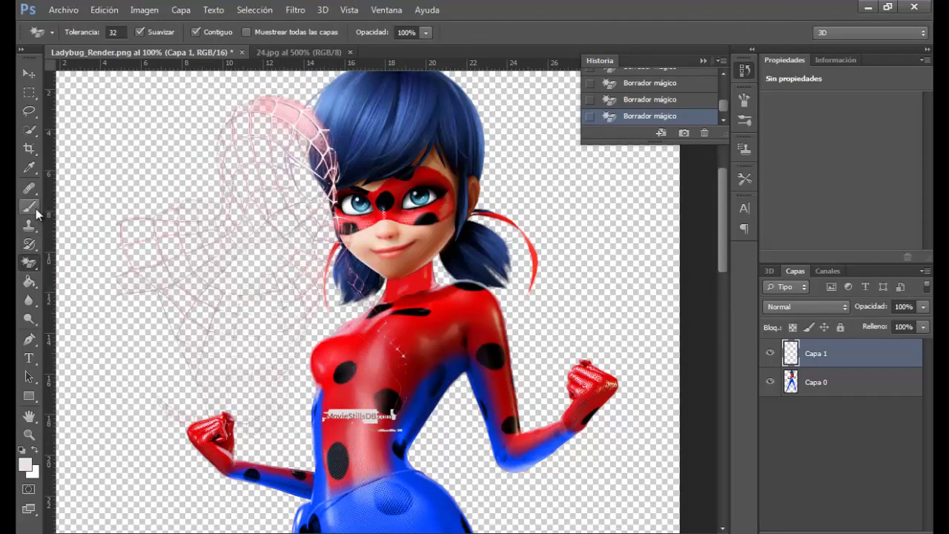
Step: Erase the head part of the pasted web and the watermark with the 59 px Eraser
{"action": "left_click", "coordinate": [35, 210]}
{"action": "right_click", "coordinate": [30, 268]}
{"action": "left_click", "coordinate": [81, 261]}
{"action": "mouse_move", "coordinate": [337, 182]}
{"action": "left_mouse_down"}
{"action": "mouse_move", "coordinate": [270, 109]}
{"action": "mouse_move", "coordinate": [327, 203]}
{"action": "left_mouse_up"}
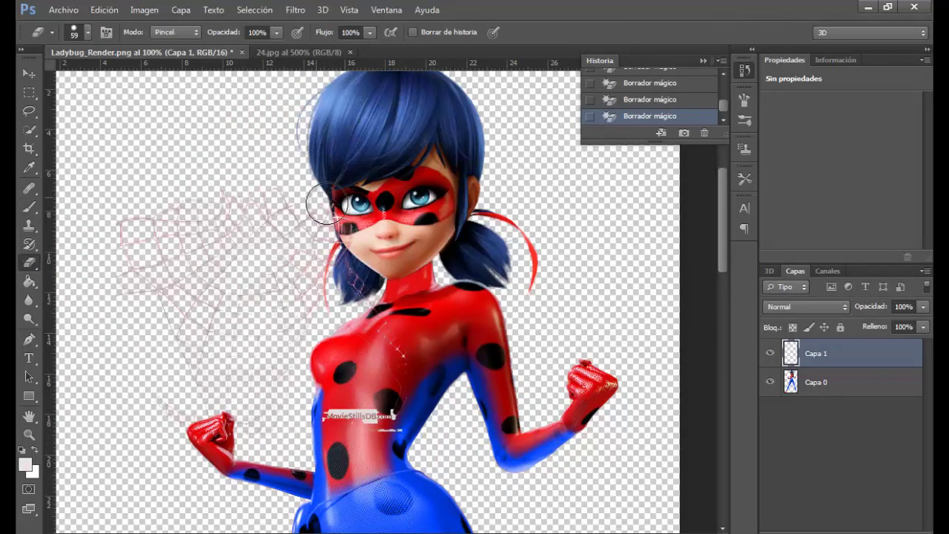
Step: Move the remaining web up and further to the left of the character with Free Transform
{"action": "left_click", "coordinate": [26, 78]}
{"action": "key", "text": "ctrl+t"}
{"action": "left_click_drag", "start_coordinate": [274, 312], "coordinate": [261, 270]}
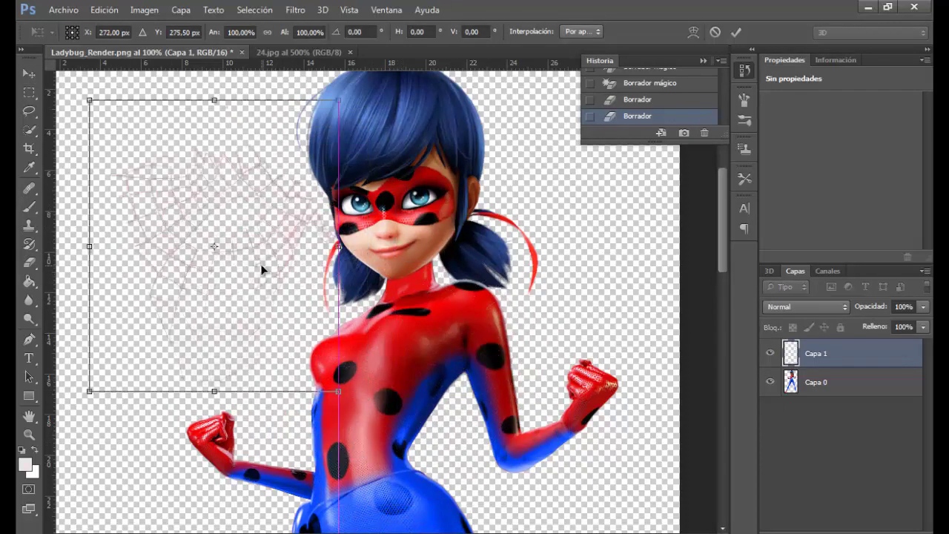
{"action": "key", "text": "Return"}
Step: Hide the character layer and add a new layer with the Verde colour label at the bottom of the layer stack
{"action": "left_click", "coordinate": [31, 207]}
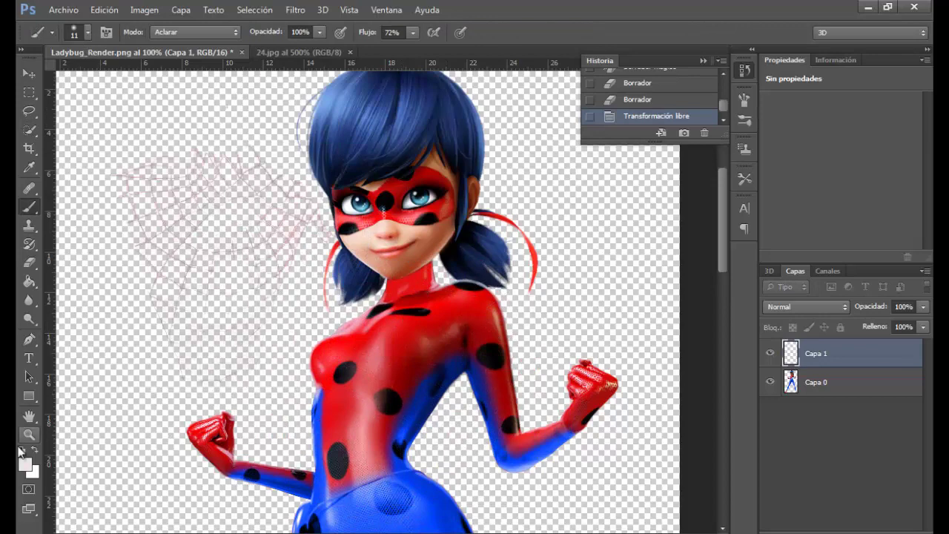
{"action": "left_click", "coordinate": [87, 32]}
{"action": "left_click", "coordinate": [770, 382]}
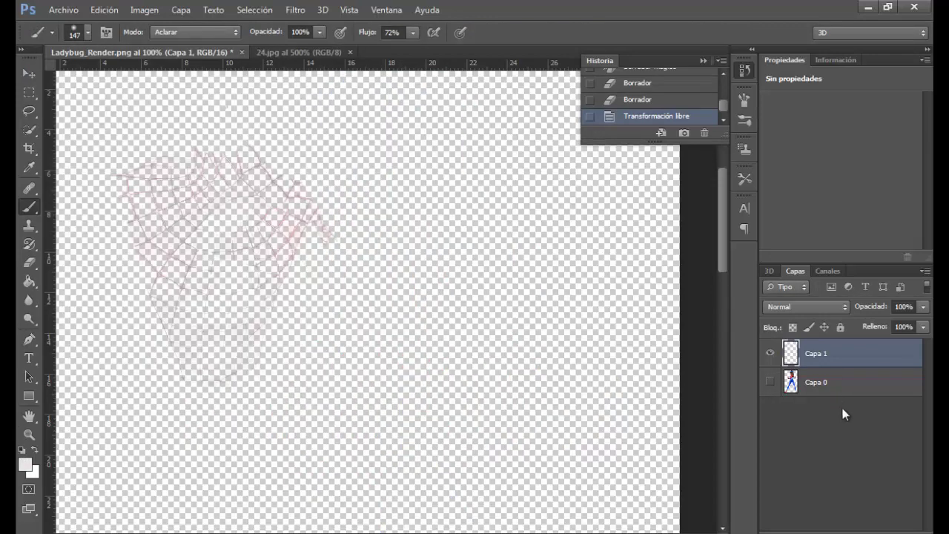
{"action": "left_click", "coordinate": [181, 9]}
{"action": "left_click", "coordinate": [374, 23]}
{"action": "left_click", "coordinate": [445, 259]}
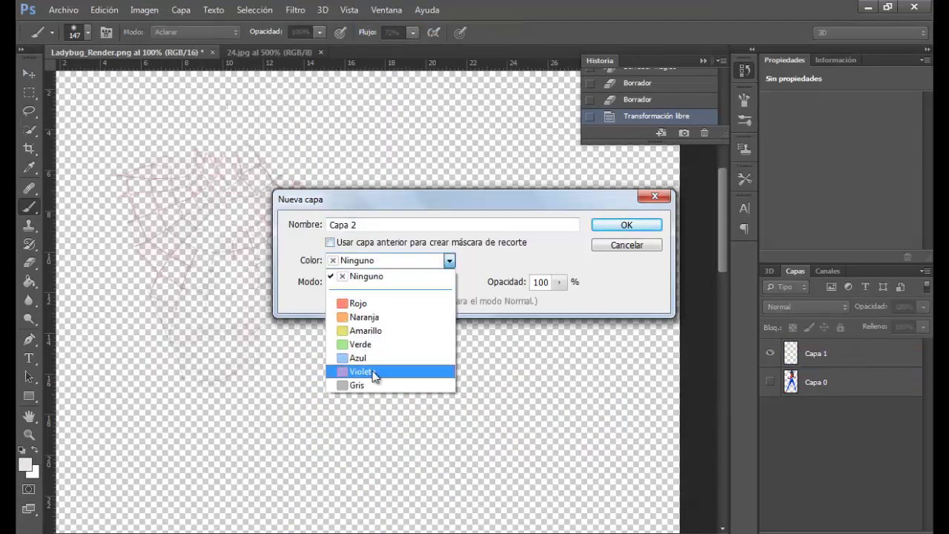
{"action": "left_click", "coordinate": [356, 345]}
{"action": "left_click", "coordinate": [637, 230]}
{"action": "left_click_drag", "start_coordinate": [873, 356], "coordinate": [858, 414]}
{"action": "right_click", "coordinate": [859, 416]}
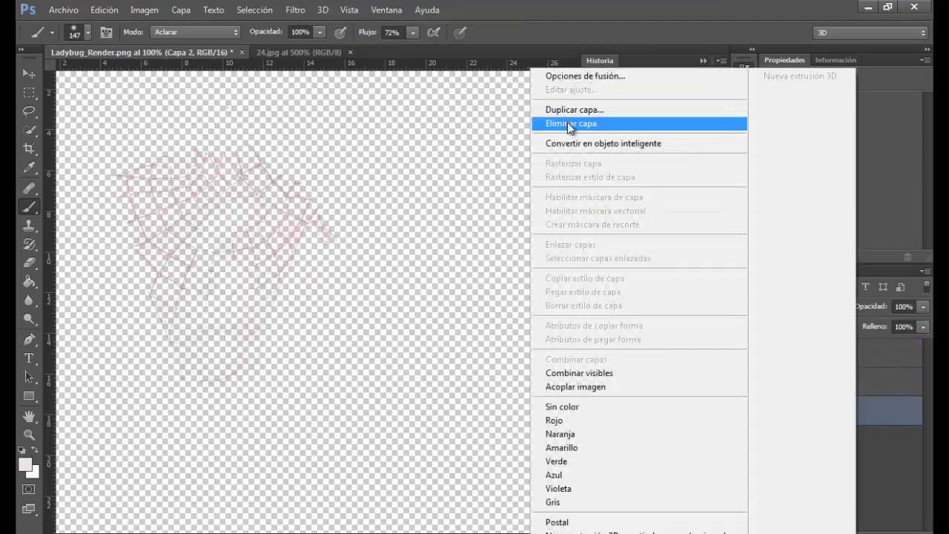
Step: Fill the new bottom layer with near-black using the Paint Bucket
{"action": "left_click", "coordinate": [28, 466]}
{"action": "left_click", "coordinate": [26, 465]}
{"action": "left_click", "coordinate": [522, 309]}
{"action": "left_click", "coordinate": [832, 132]}
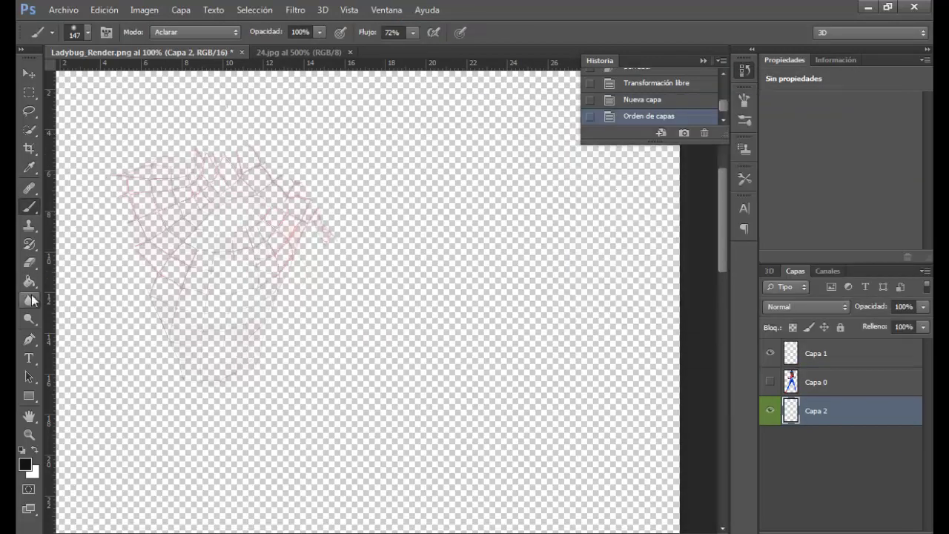
{"action": "left_click", "coordinate": [29, 282]}
{"action": "left_click", "coordinate": [356, 311]}
Step: Select the web lines on Capa 1 with the Quick Selection tool at a brush size of 127
{"action": "left_click", "coordinate": [818, 355]}
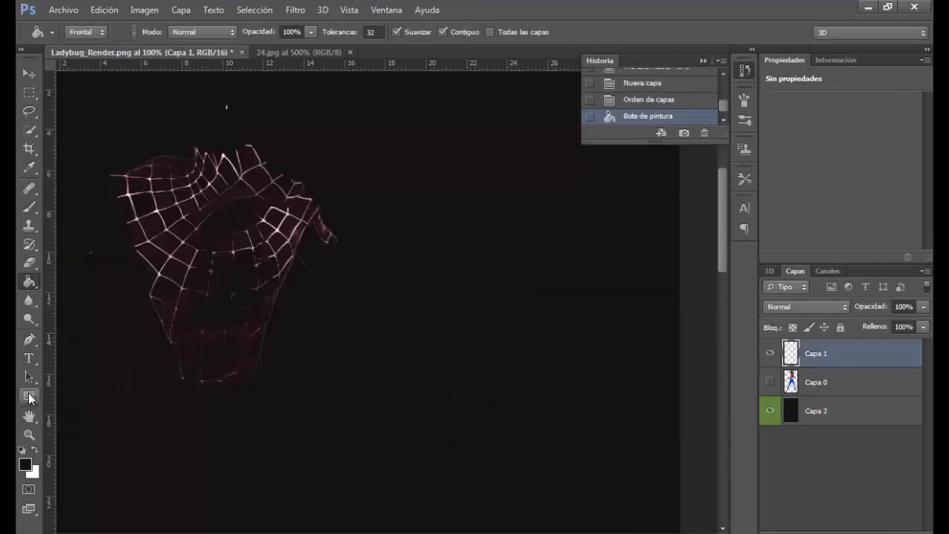
{"action": "left_click", "coordinate": [30, 94]}
{"action": "left_click", "coordinate": [29, 130]}
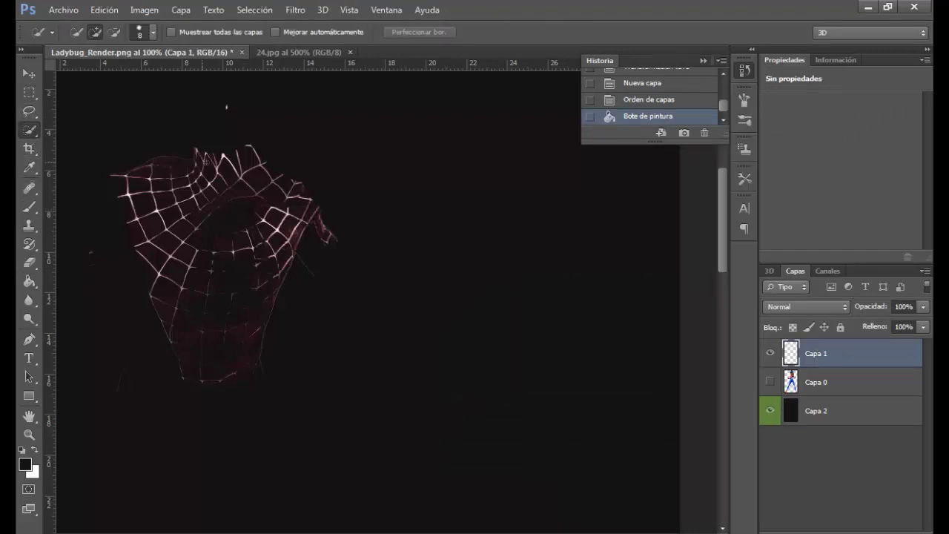
{"action": "left_click", "coordinate": [154, 33]}
{"action": "left_click", "coordinate": [152, 74]}
{"action": "mouse_move", "coordinate": [281, 174]}
{"action": "left_mouse_down"}
{"action": "mouse_move", "coordinate": [243, 413]}
{"action": "mouse_move", "coordinate": [360, 244]}
{"action": "left_mouse_up"}
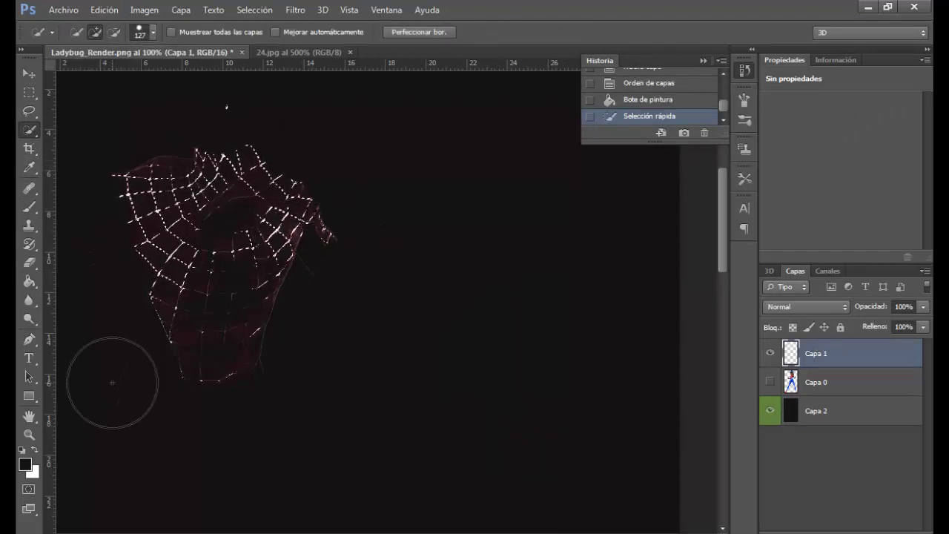
Step: Paint the selected web lines white with the 147 px brush in Aclarar mode, and deselect them
{"action": "left_click", "coordinate": [29, 207]}
{"action": "left_click", "coordinate": [25, 464]}
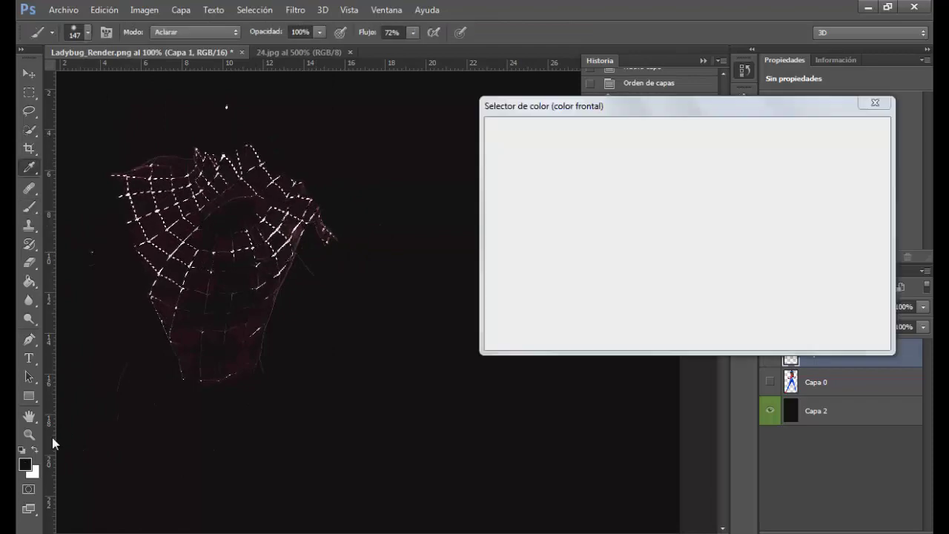
{"action": "left_click", "coordinate": [493, 140]}
{"action": "left_click", "coordinate": [808, 131]}
{"action": "mouse_move", "coordinate": [107, 240]}
{"action": "left_mouse_down"}
{"action": "mouse_move", "coordinate": [235, 378]}
{"action": "mouse_move", "coordinate": [228, 183]}
{"action": "left_mouse_up"}
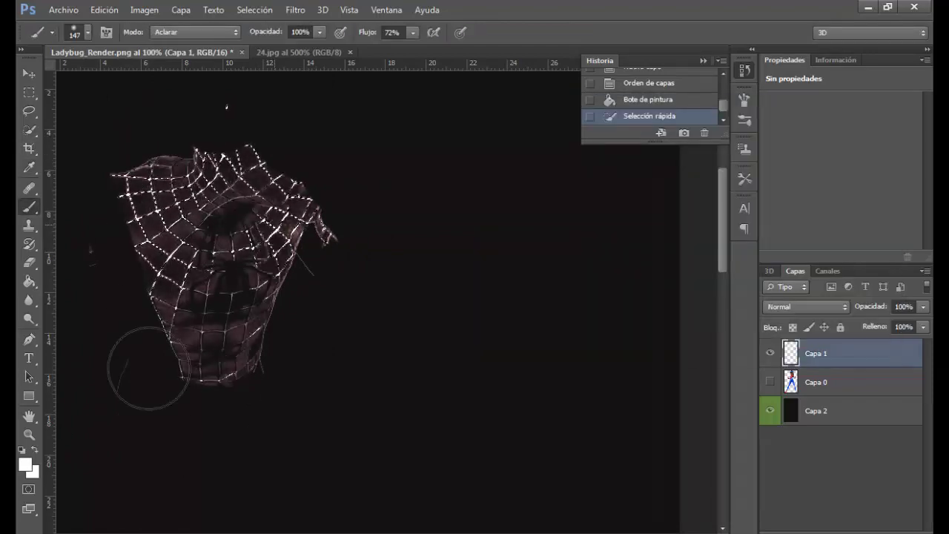
{"action": "left_click_drag", "start_coordinate": [148, 369], "coordinate": [245, 185]}
{"action": "key", "text": "m"}
{"action": "right_click", "coordinate": [163, 148]}
{"action": "left_click", "coordinate": [185, 157]}
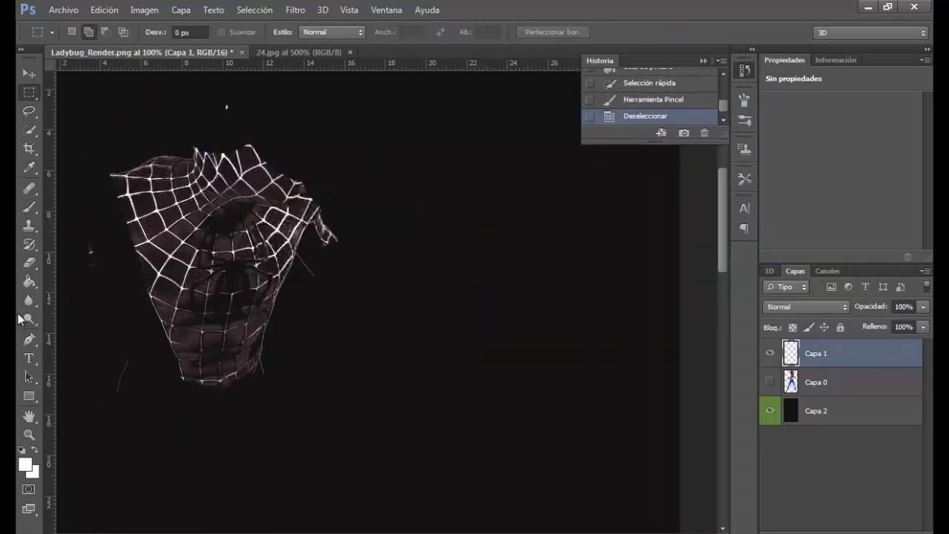
Step: Clear the dark patches between the lower torso's web lines with the Magic Eraser at tolerance 32
{"action": "left_click", "coordinate": [30, 263]}
{"action": "right_click", "coordinate": [30, 263]}
{"action": "left_click", "coordinate": [64, 288]}
{"action": "left_click", "coordinate": [209, 311]}
{"action": "left_click", "coordinate": [208, 319]}
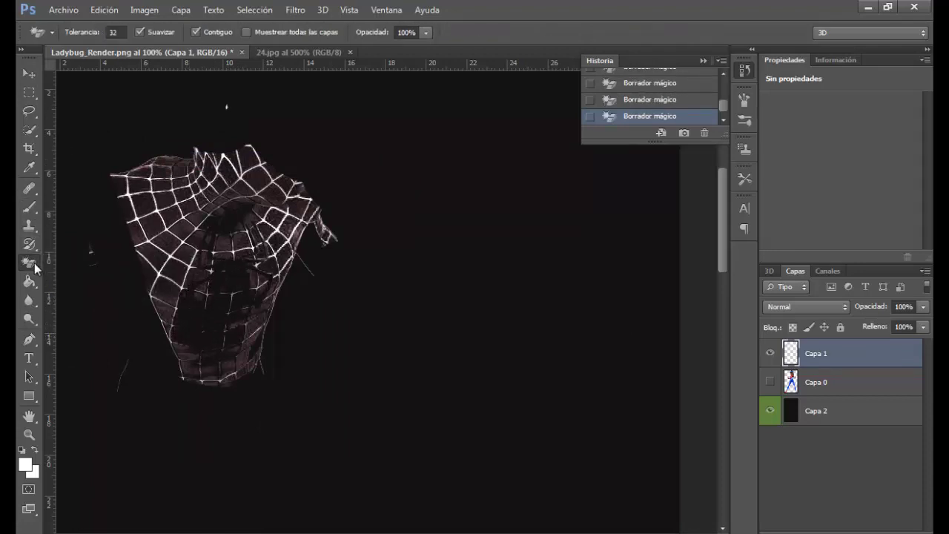
Step: Erase the web with the 59 px Eraser except for the clean upper-left shoulder piece
{"action": "right_click", "coordinate": [35, 267]}
{"action": "left_click", "coordinate": [82, 260]}
{"action": "left_click_drag", "start_coordinate": [182, 337], "coordinate": [83, 247]}
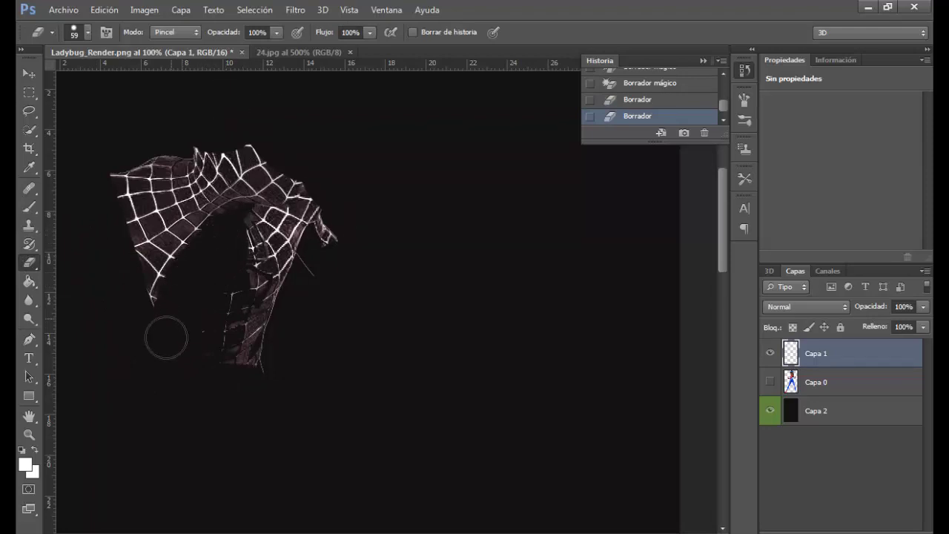
{"action": "mouse_move", "coordinate": [166, 338]}
{"action": "left_mouse_down"}
{"action": "mouse_move", "coordinate": [243, 318]}
{"action": "mouse_move", "coordinate": [306, 204]}
{"action": "mouse_move", "coordinate": [274, 292]}
{"action": "mouse_move", "coordinate": [238, 178]}
{"action": "left_mouse_up"}
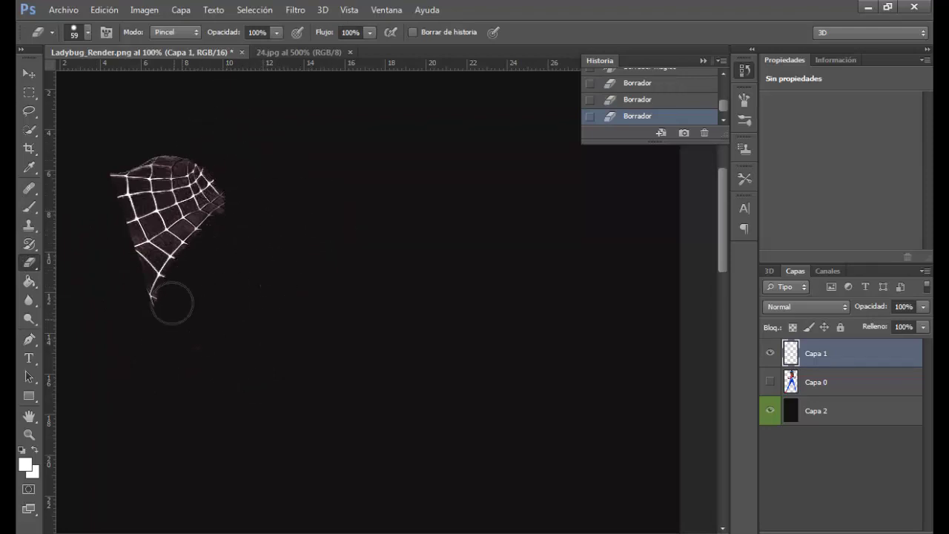
{"action": "key", "text": "m"}
{"action": "left_click_drag", "start_coordinate": [94, 140], "coordinate": [191, 269]}
{"action": "right_click", "coordinate": [159, 189]}
{"action": "left_click", "coordinate": [215, 205]}
{"action": "key", "text": "ctrl+t"}
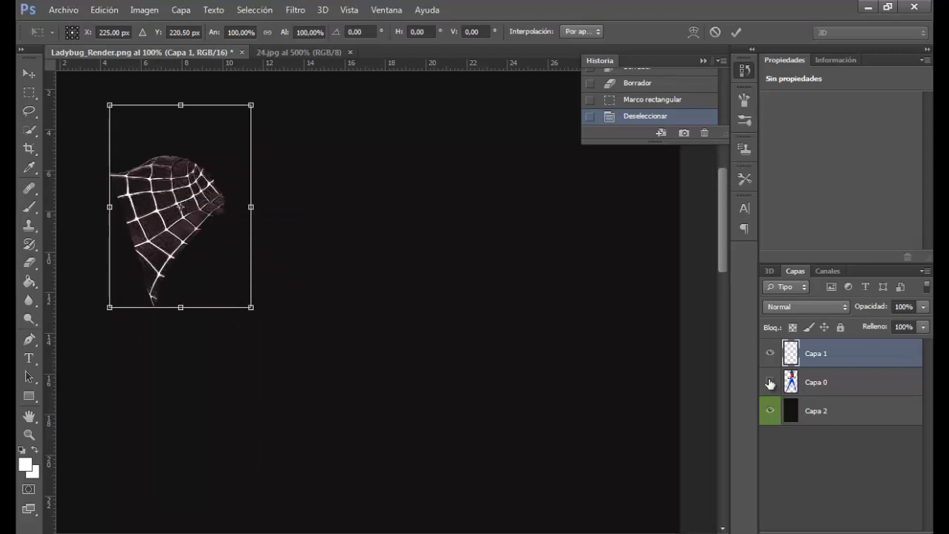
{"action": "key", "text": "Return"}
Step: Show the character layer again and move the web piece onto her chest and waist
{"action": "left_click", "coordinate": [769, 382]}
{"action": "key", "text": "ctrl+t"}
{"action": "left_click_drag", "start_coordinate": [185, 237], "coordinate": [347, 421]}
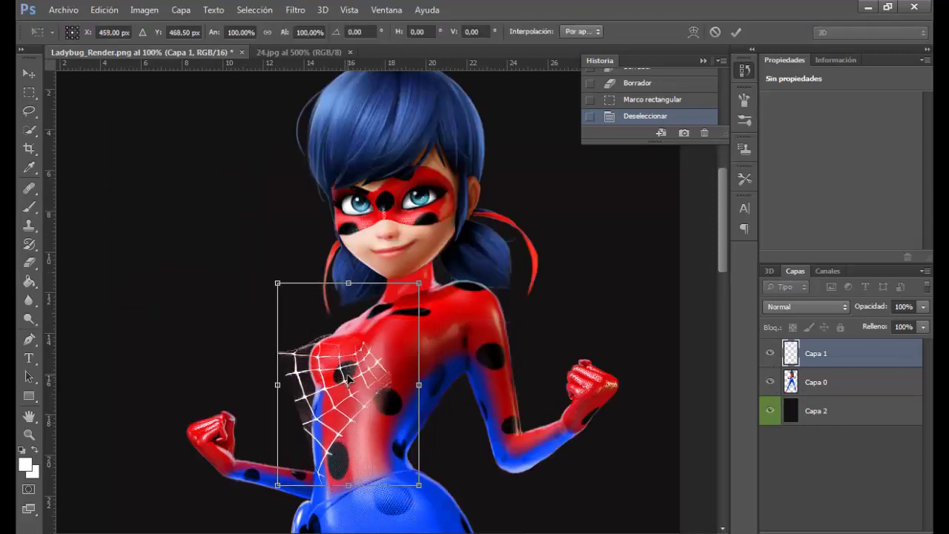
{"action": "key", "text": "Return"}
Step: Try pasting the copied web again, and remove the paste from the history
{"action": "key", "text": "ctrl+v"}
{"action": "left_click", "coordinate": [704, 133]}
{"action": "key", "text": "Return"}
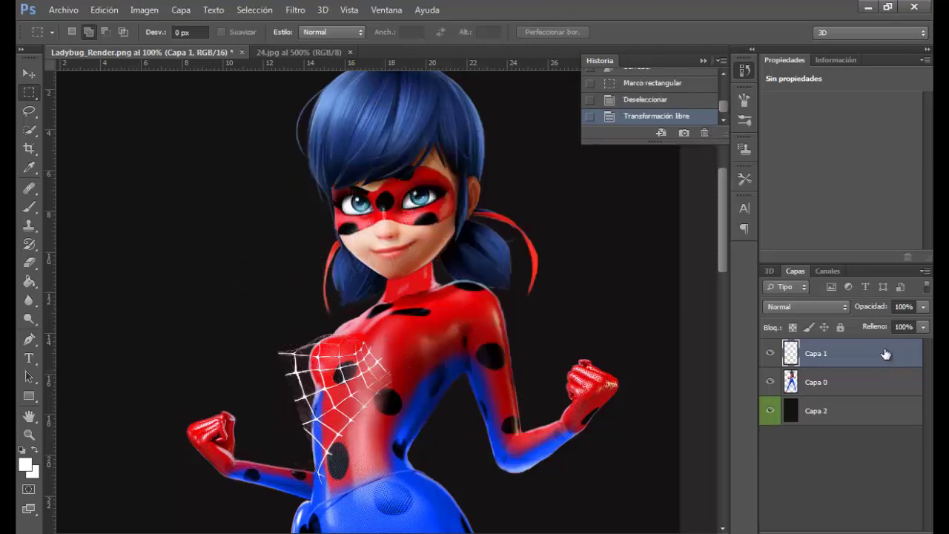
Step: Try covering the torso with three copies of the web layer, and delete the copies
{"action": "key", "text": "ctrl+j"}
{"action": "key", "text": "v"}
{"action": "left_click_drag", "start_coordinate": [340, 306], "coordinate": [375, 461]}
{"action": "key", "text": "ctrl+j"}
{"action": "key", "text": "ctrl+j"}
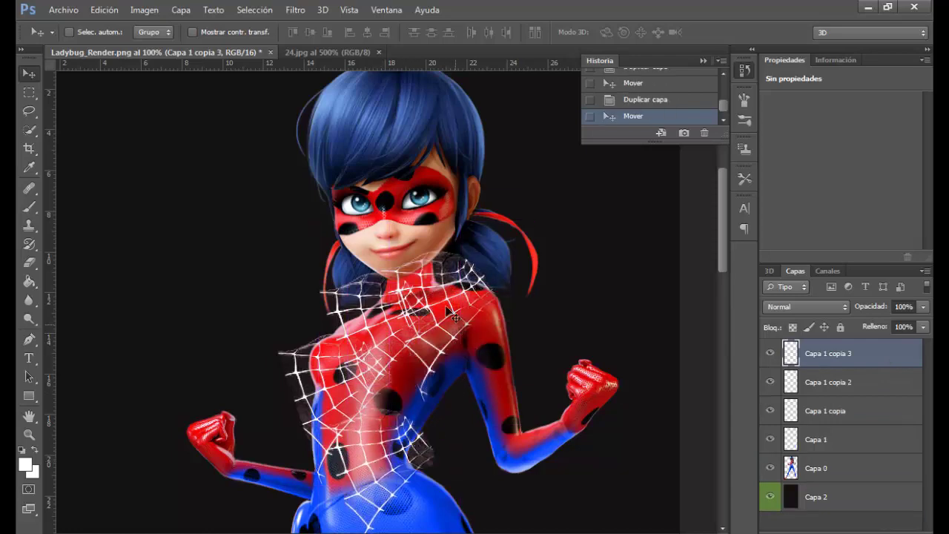
{"action": "key", "text": "ctrl+t"}
{"action": "left_click_drag", "start_coordinate": [433, 425], "coordinate": [458, 356]}
{"action": "key", "text": "Return"}
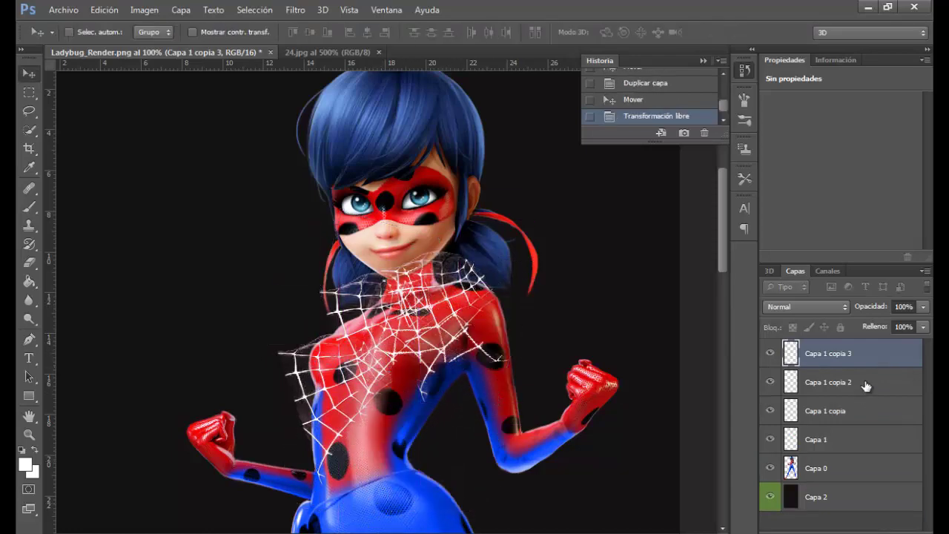
{"action": "left_click", "coordinate": [865, 407], "text": "shift"}
{"action": "key", "text": "Delete"}
Step: Rotate the web piece and reposition it over the character's chest
{"action": "key", "text": "ctrl+t"}
{"action": "left_click_drag", "start_coordinate": [355, 256], "coordinate": [231, 319]}
{"action": "left_click_drag", "start_coordinate": [392, 439], "coordinate": [384, 351]}
{"action": "key", "text": "Return"}
Step: Duplicate the web piece toward the shoulder beside the raised fist, and rotate the copy to fit over that shoulder and upper arm
{"action": "left_click_drag", "start_coordinate": [371, 296], "coordinate": [540, 280], "text": "alt"}
{"action": "key", "text": "ctrl+t"}
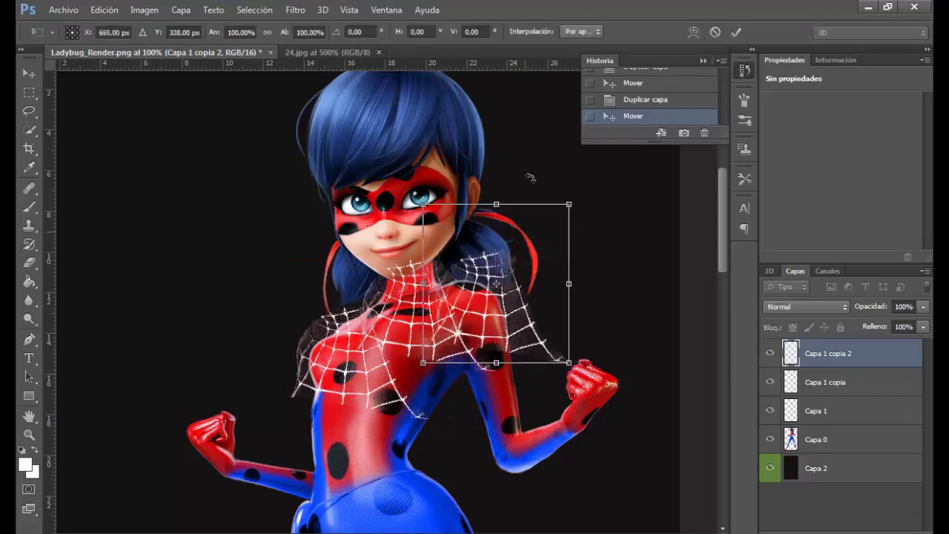
{"action": "left_click_drag", "start_coordinate": [530, 180], "coordinate": [528, 215]}
{"action": "left_click_drag", "start_coordinate": [395, 291], "coordinate": [400, 304]}
{"action": "left_click_drag", "start_coordinate": [497, 276], "coordinate": [499, 351]}
{"action": "key", "text": "Return"}
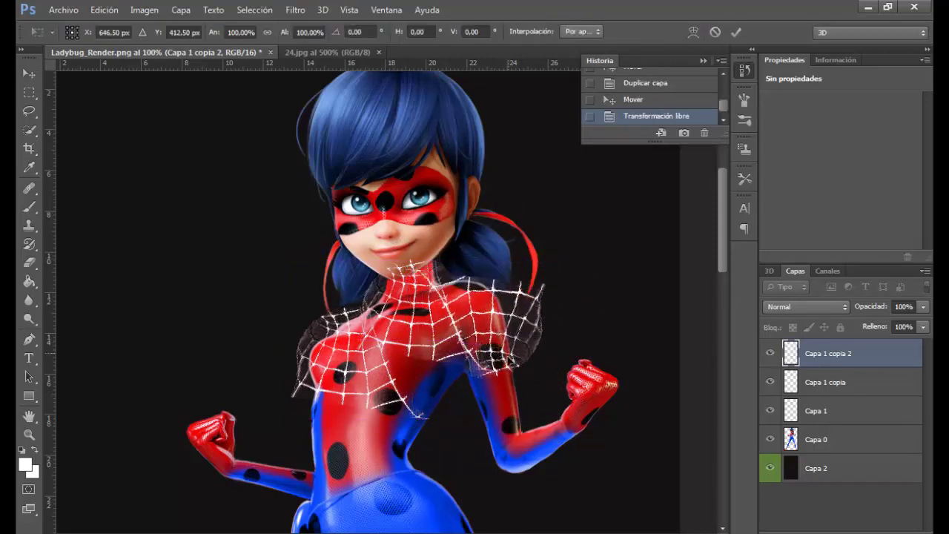
Step: Duplicate the web piece to cover the character's waist, her side and the forearm below the raised fist
{"action": "left_click_drag", "start_coordinate": [405, 321], "coordinate": [400, 423], "text": "alt"}
{"action": "left_click_drag", "start_coordinate": [827, 355], "coordinate": [903, 533]}
{"action": "left_click_drag", "start_coordinate": [380, 412], "coordinate": [561, 377]}
Step: Place two more copies of the web piece over the character's two fists
{"action": "left_click_drag", "start_coordinate": [876, 354], "coordinate": [902, 532]}
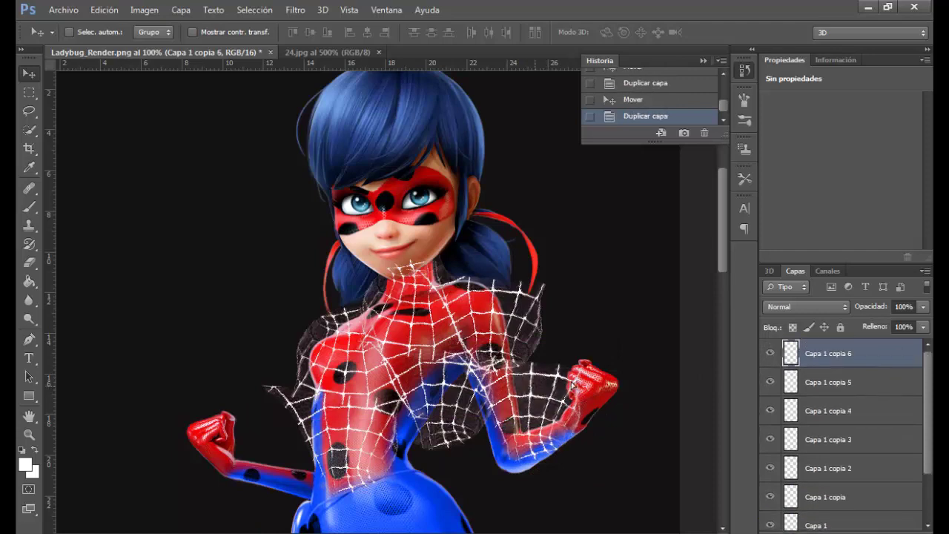
{"action": "left_click_drag", "start_coordinate": [500, 404], "coordinate": [567, 398]}
{"action": "left_click_drag", "start_coordinate": [871, 356], "coordinate": [901, 532]}
{"action": "left_click_drag", "start_coordinate": [538, 382], "coordinate": [148, 426]}
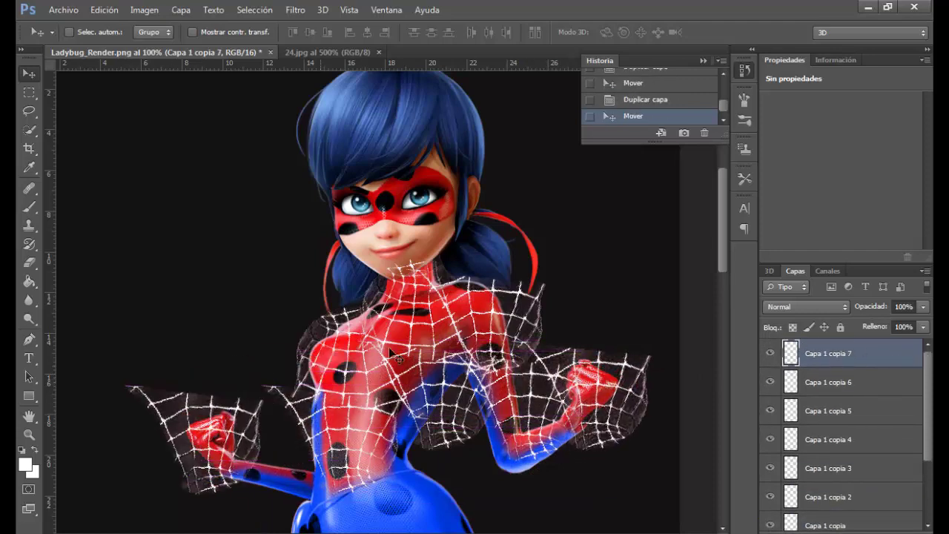
Step: Erase the web overhanging both fists and the forearm on Capa 1 copia 7, 6 and 5, removing mistaken eraser strokes from the history
{"action": "scroll", "coordinate": [215, 401], "scroll_direction": "down", "scroll_amount": 2}
{"action": "left_click", "coordinate": [30, 264]}
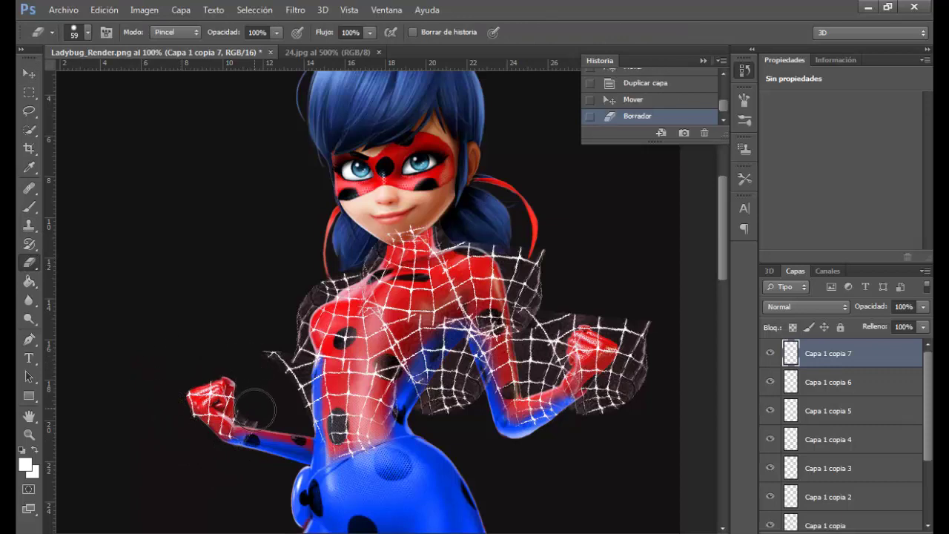
{"action": "left_click", "coordinate": [853, 382]}
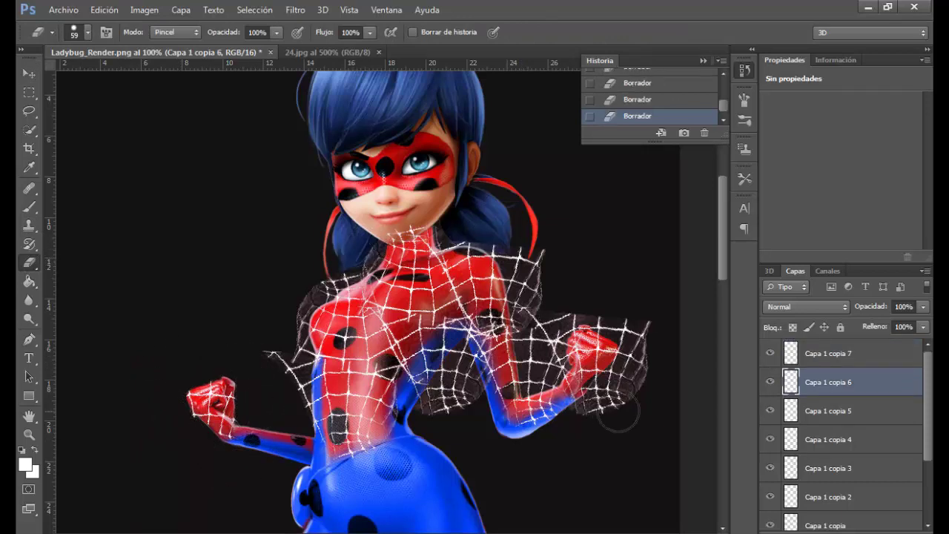
{"action": "left_click", "coordinate": [705, 133]}
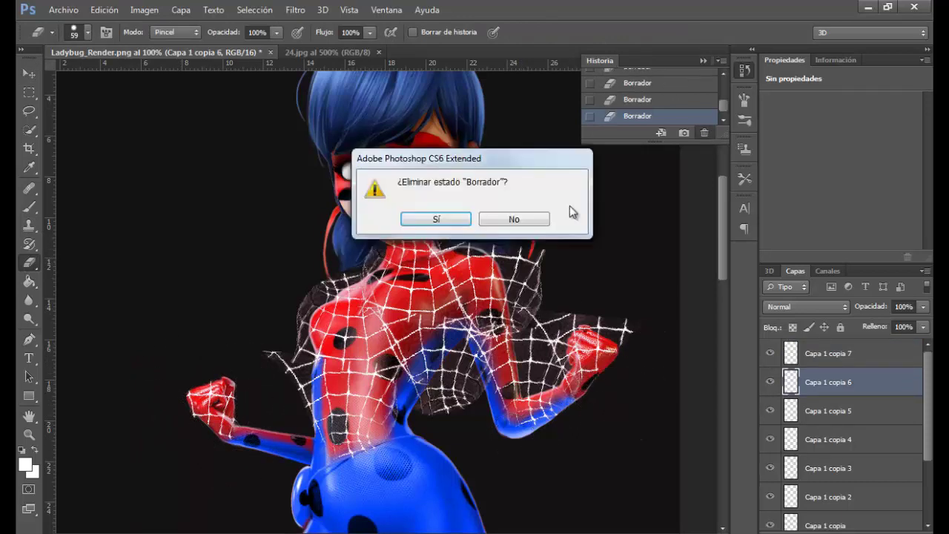
{"action": "left_click", "coordinate": [436, 220]}
{"action": "left_click", "coordinate": [705, 132]}
{"action": "left_click", "coordinate": [436, 220]}
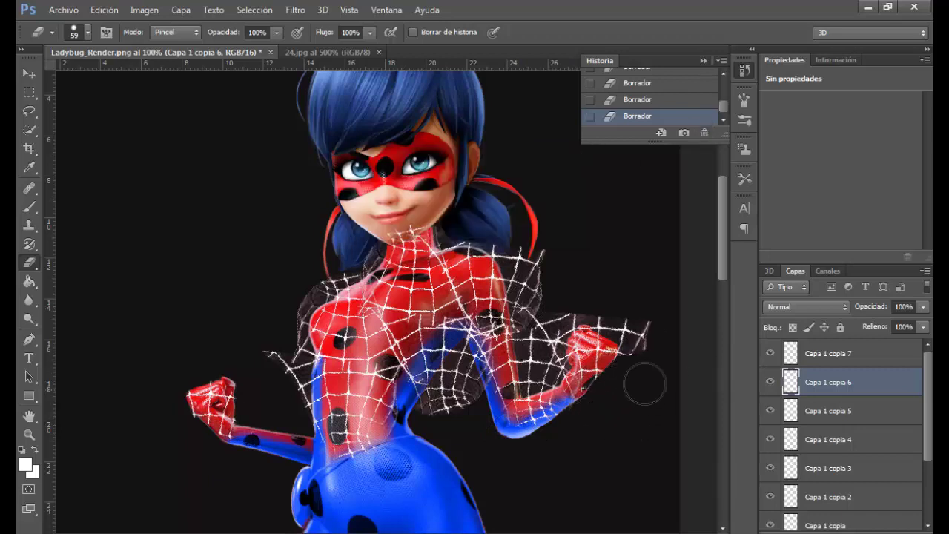
{"action": "left_click", "coordinate": [853, 411]}
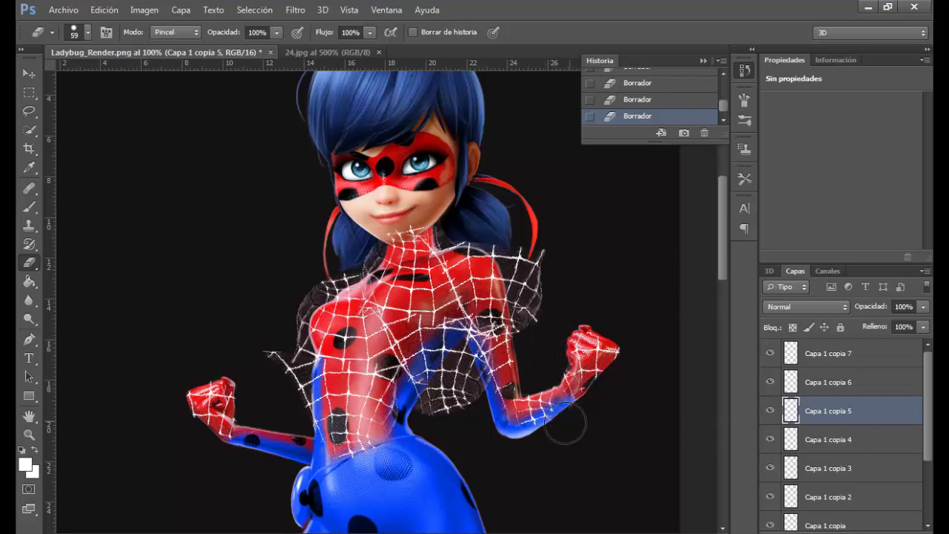
Step: Erase the web overhanging the waist on Capa 1 copia 4, the armpit gap on copia 3 and the raised arm's shoulder on copia 2
{"action": "key", "text": "alt+bracketleft"}
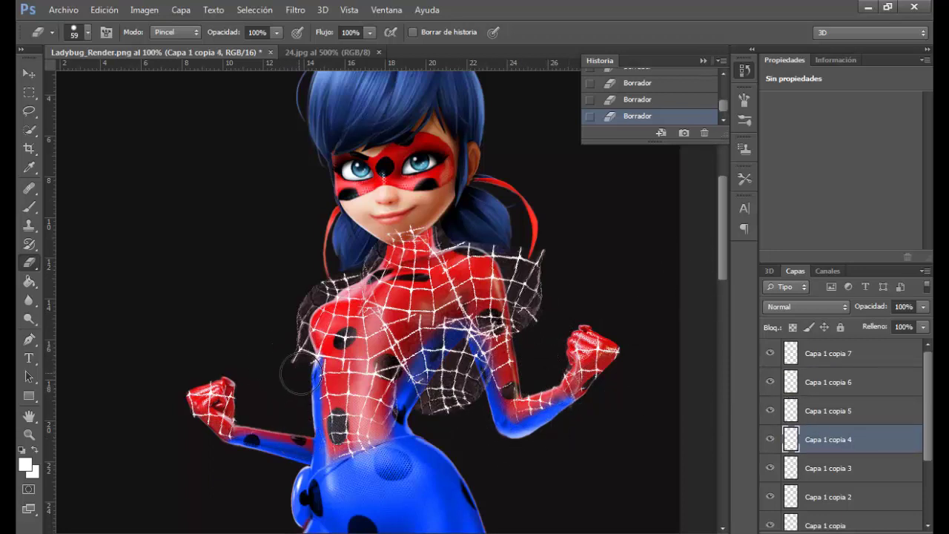
{"action": "left_click", "coordinate": [909, 479]}
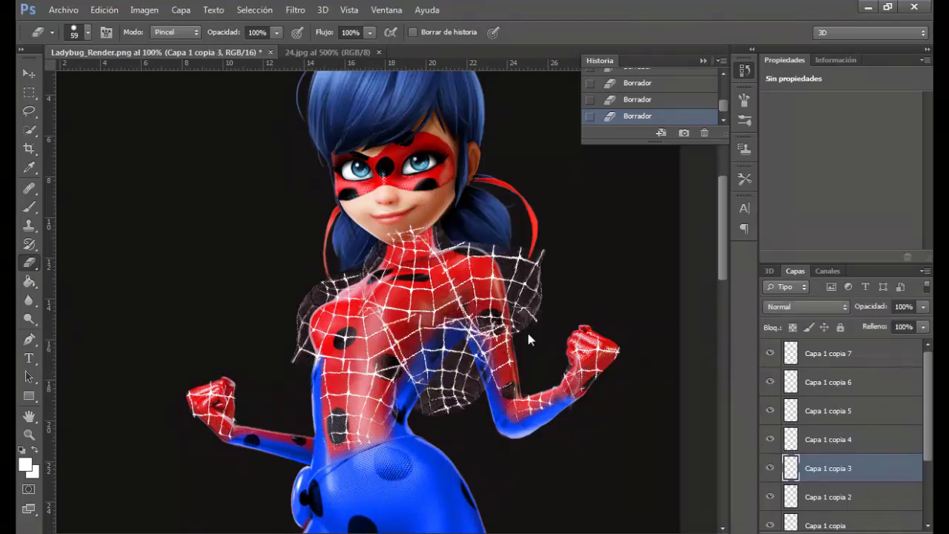
{"action": "left_click_drag", "start_coordinate": [425, 406], "coordinate": [464, 364]}
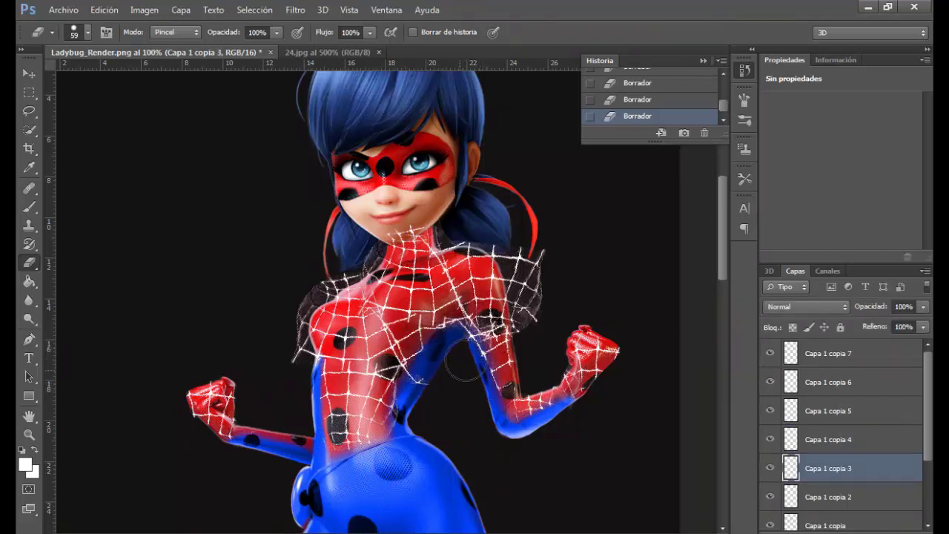
{"action": "left_click", "coordinate": [829, 497]}
{"action": "left_click_drag", "start_coordinate": [540, 329], "coordinate": [525, 257]}
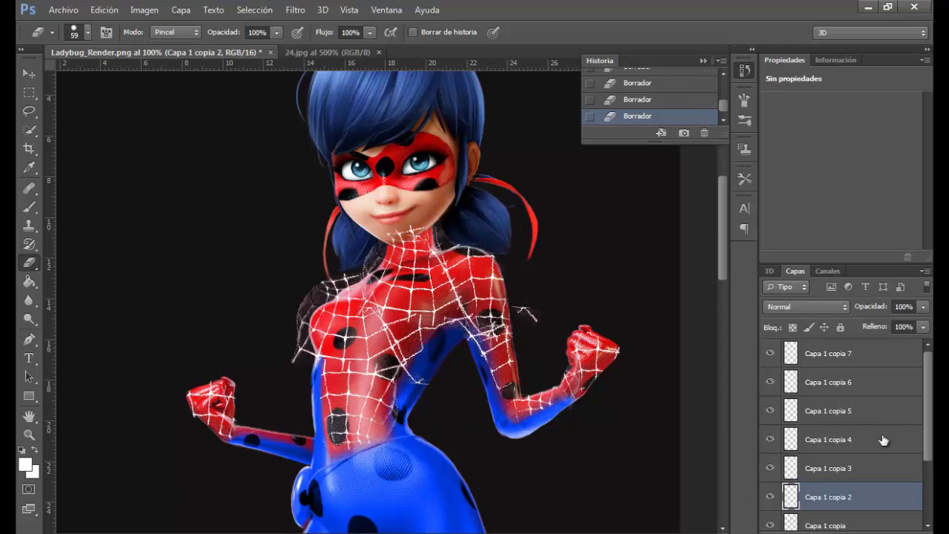
Step: Find the layer holding the leftover web strand beside the raised arm's shoulder and erase that strand
{"action": "left_click", "coordinate": [771, 468]}
{"action": "left_click", "coordinate": [771, 468]}
{"action": "left_click", "coordinate": [772, 436]}
{"action": "left_click", "coordinate": [771, 435]}
{"action": "left_click", "coordinate": [838, 390]}
{"action": "left_click", "coordinate": [528, 308]}
{"action": "left_click", "coordinate": [898, 497]}
Step: Erase the web overhanging the opposite shoulder on Capa 1 copia and the part over the chin on Capa 1
{"action": "scroll", "coordinate": [893, 494], "scroll_direction": "down", "scroll_amount": 4}
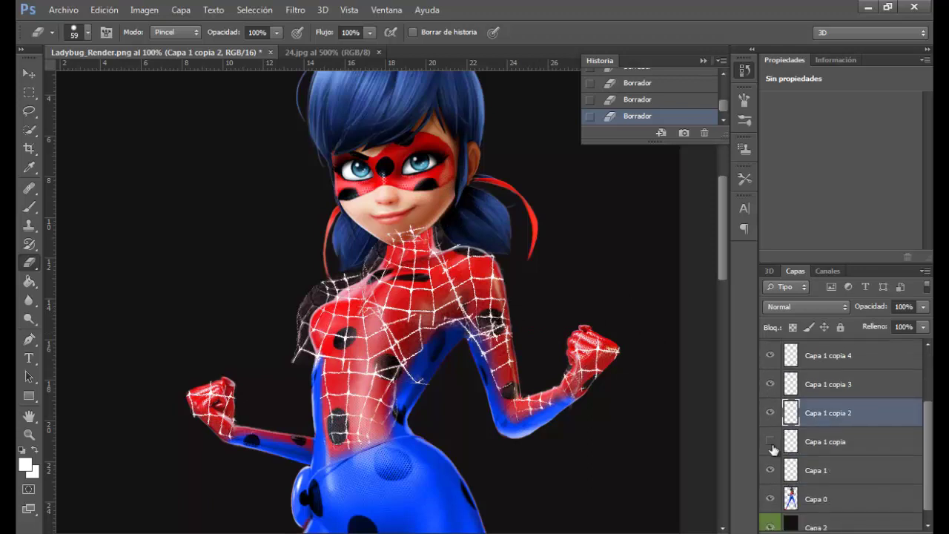
{"action": "left_click", "coordinate": [772, 444]}
{"action": "left_click", "coordinate": [772, 445]}
{"action": "left_click", "coordinate": [808, 442]}
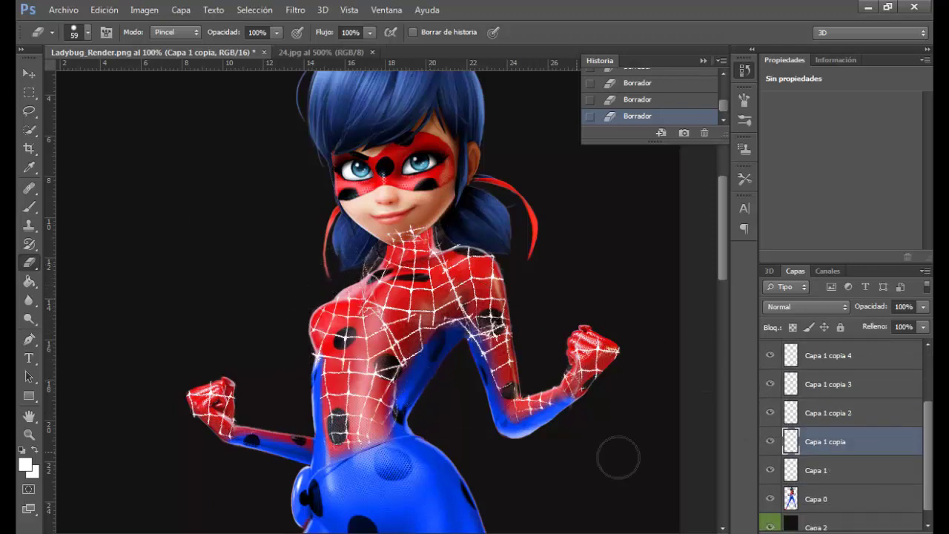
{"action": "key", "text": "alt+bracketleft"}
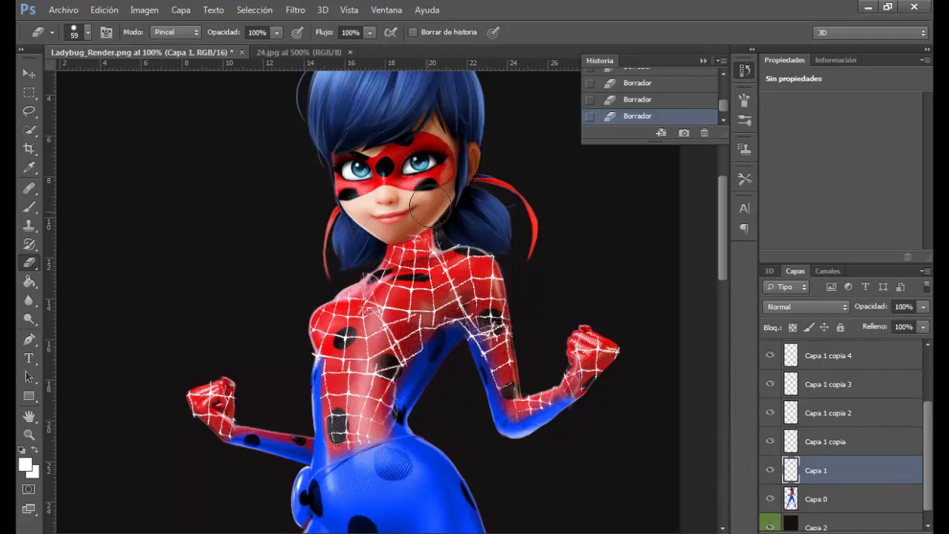
{"action": "left_click", "coordinate": [772, 444]}
{"action": "left_click", "coordinate": [771, 444]}
{"action": "left_click", "coordinate": [772, 413]}
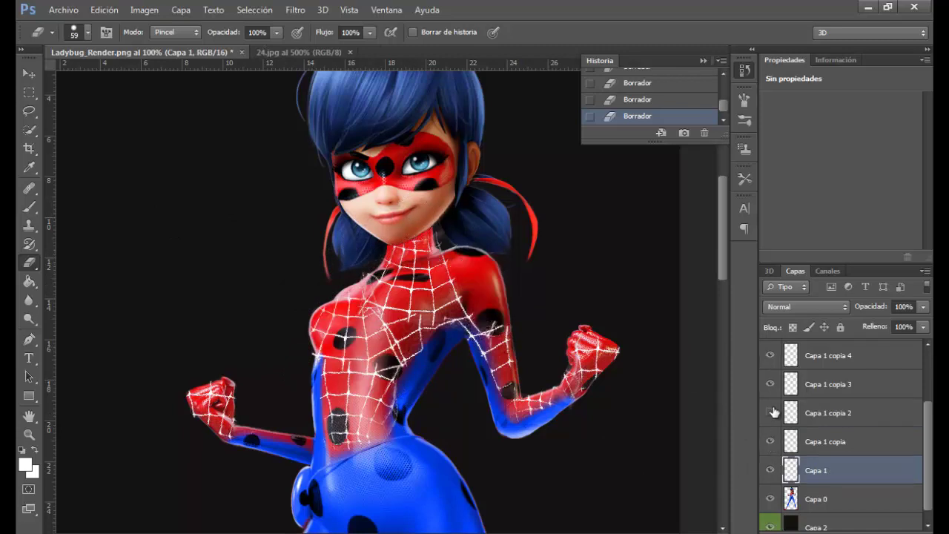
{"action": "left_click", "coordinate": [772, 413]}
{"action": "left_click", "coordinate": [803, 414]}
Step: Duplicate the Capa 1 copia web piece twice and place the copies over the ankle and toes of the front-facing foot
{"action": "scroll", "coordinate": [577, 392], "scroll_direction": "down", "scroll_amount": 4}
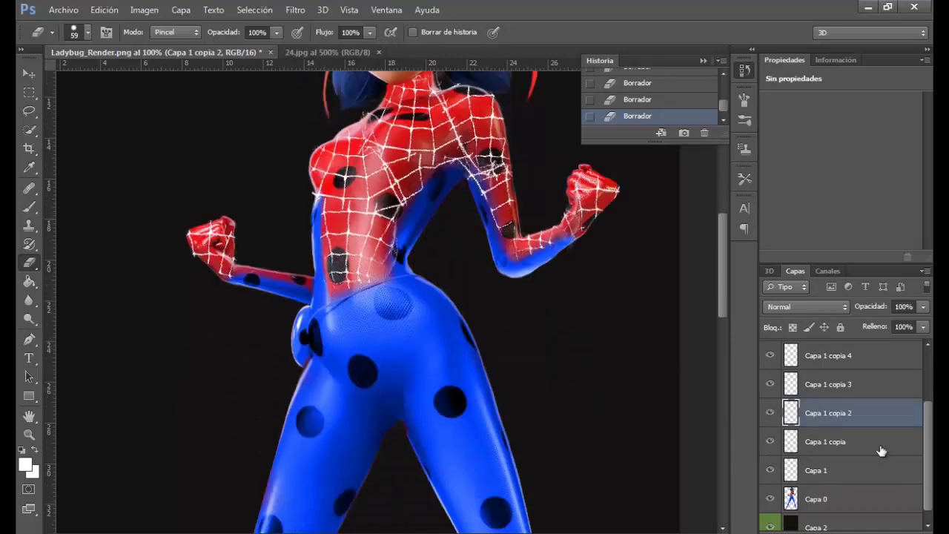
{"action": "left_click", "coordinate": [869, 447]}
{"action": "left_click_drag", "start_coordinate": [868, 447], "coordinate": [892, 532]}
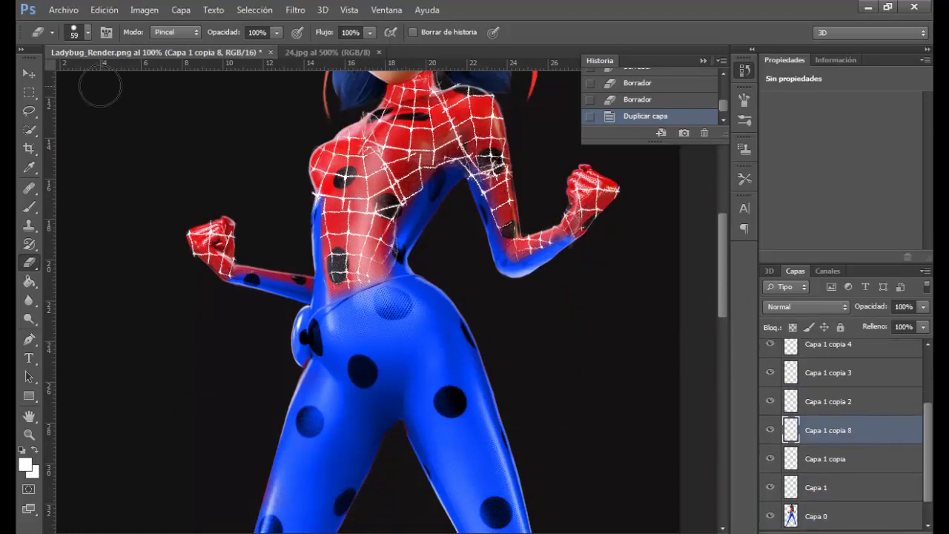
{"action": "left_click", "coordinate": [29, 73]}
{"action": "left_click_drag", "start_coordinate": [519, 211], "coordinate": [608, 383]}
{"action": "scroll", "coordinate": [578, 334], "scroll_direction": "down", "scroll_amount": 7}
{"action": "left_click_drag", "start_coordinate": [427, 128], "coordinate": [573, 475]}
{"action": "scroll", "coordinate": [587, 356], "scroll_direction": "down", "scroll_amount": 7}
{"action": "left_click_drag", "start_coordinate": [577, 187], "coordinate": [586, 388]}
{"action": "left_click_drag", "start_coordinate": [824, 433], "coordinate": [891, 531]}
{"action": "left_click_drag", "start_coordinate": [600, 377], "coordinate": [620, 443]}
Step: Erase the web overhanging the front-facing foot on Capa 1 copia 9 and the ankle on Capa 1 copia 8
{"action": "key", "text": "e"}
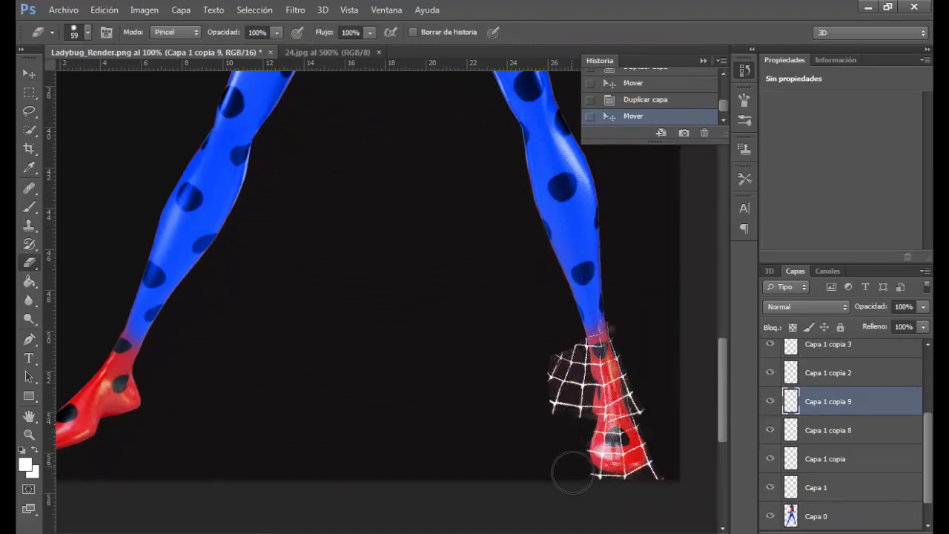
{"action": "left_click_drag", "start_coordinate": [652, 411], "coordinate": [579, 428]}
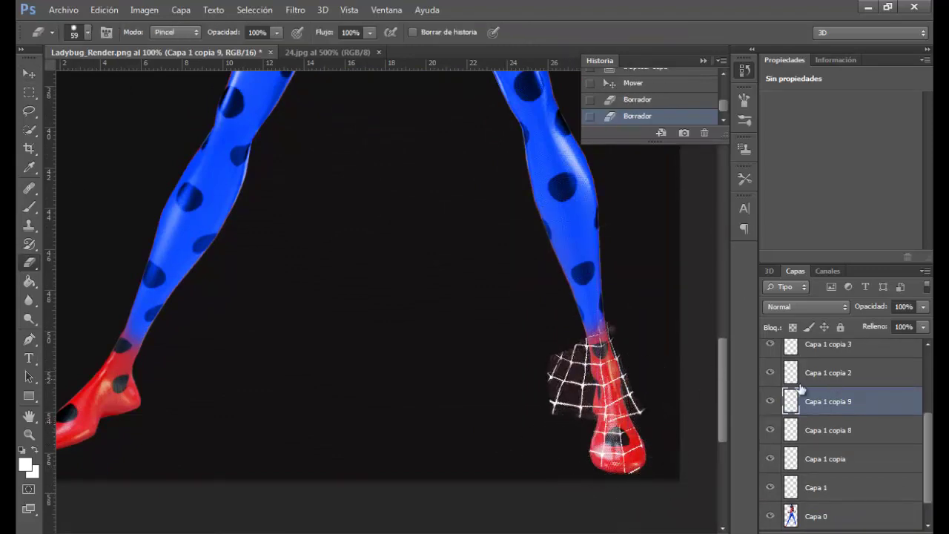
{"action": "left_click", "coordinate": [828, 430]}
{"action": "left_click_drag", "start_coordinate": [557, 339], "coordinate": [567, 355]}
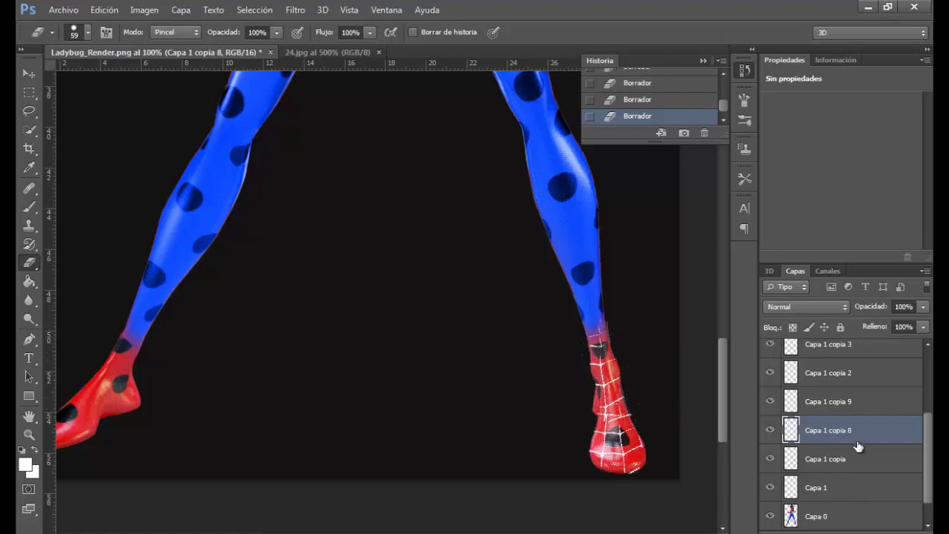
{"action": "left_click", "coordinate": [857, 456], "text": "ctrl"}
{"action": "left_click_drag", "start_coordinate": [856, 457], "coordinate": [900, 533]}
{"action": "left_click", "coordinate": [29, 74]}
{"action": "left_click_drag", "start_coordinate": [550, 397], "coordinate": [69, 406]}
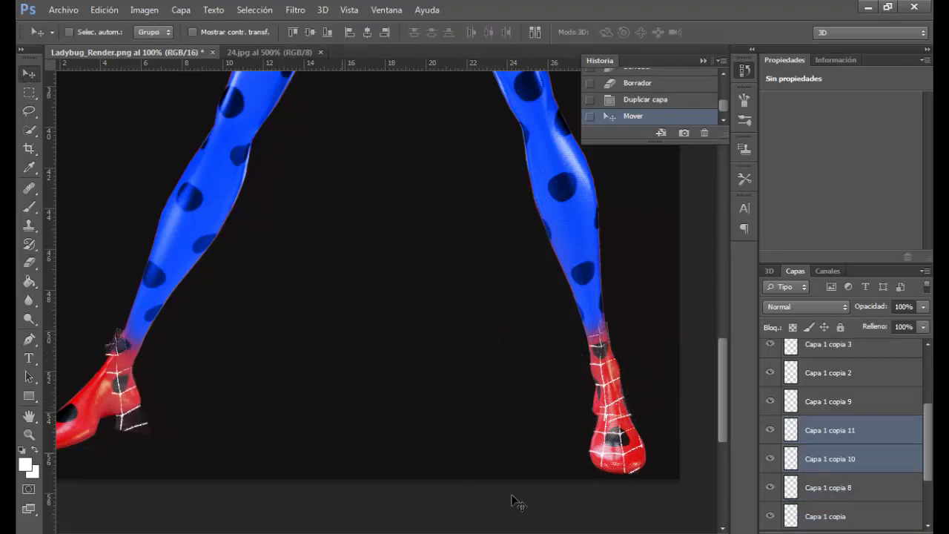
{"action": "left_click", "coordinate": [704, 132]}
{"action": "key", "text": "Return"}
{"action": "left_click", "coordinate": [704, 132]}
{"action": "key", "text": "Return"}
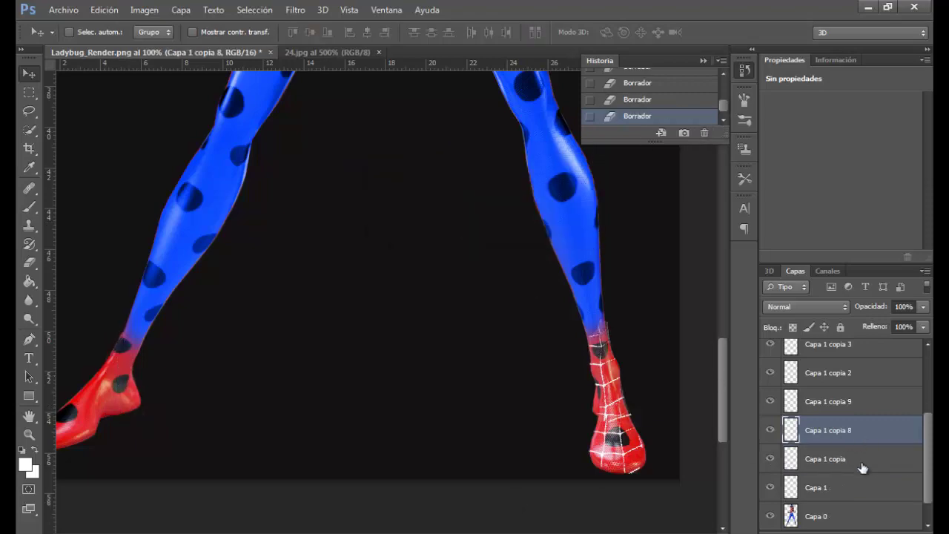
Step: Make two more copies of the web piece and place them over the ankle and toes of the foot seen in profile
{"action": "left_click_drag", "start_coordinate": [862, 468], "coordinate": [894, 533]}
{"action": "scroll", "coordinate": [645, 332], "scroll_direction": "up", "scroll_amount": 6}
{"action": "scroll", "coordinate": [395, 301], "scroll_direction": "down", "scroll_amount": 1}
{"action": "left_click_drag", "start_coordinate": [359, 193], "coordinate": [312, 405]}
{"action": "key", "text": "ctrl+j"}
{"action": "left_click_drag", "start_coordinate": [356, 370], "coordinate": [312, 424]}
Step: Rotate and reposition the toe web piece on Capa 1 copia 11 with Free Transform to follow the slanted foot
{"action": "key", "text": "ctrl+t"}
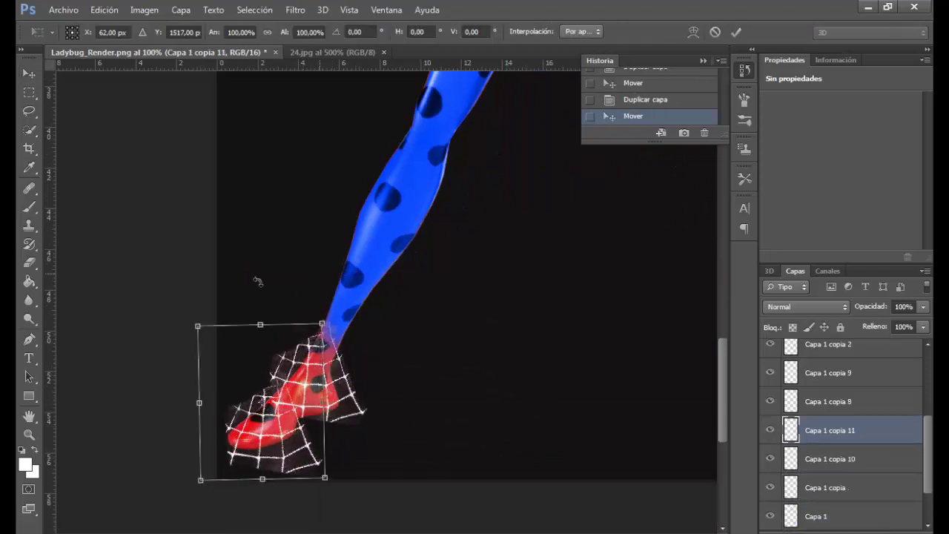
{"action": "left_click_drag", "start_coordinate": [258, 281], "coordinate": [173, 320]}
{"action": "left_click_drag", "start_coordinate": [328, 391], "coordinate": [301, 397]}
{"action": "left_click_drag", "start_coordinate": [324, 295], "coordinate": [371, 366]}
{"action": "left_click_drag", "start_coordinate": [283, 406], "coordinate": [276, 410]}
{"action": "key", "text": "Return"}
Step: Erase the web overhanging the toes on Capa 1 copia 11 and the ankle on Capa 1 copia 10
{"action": "left_click", "coordinate": [29, 263]}
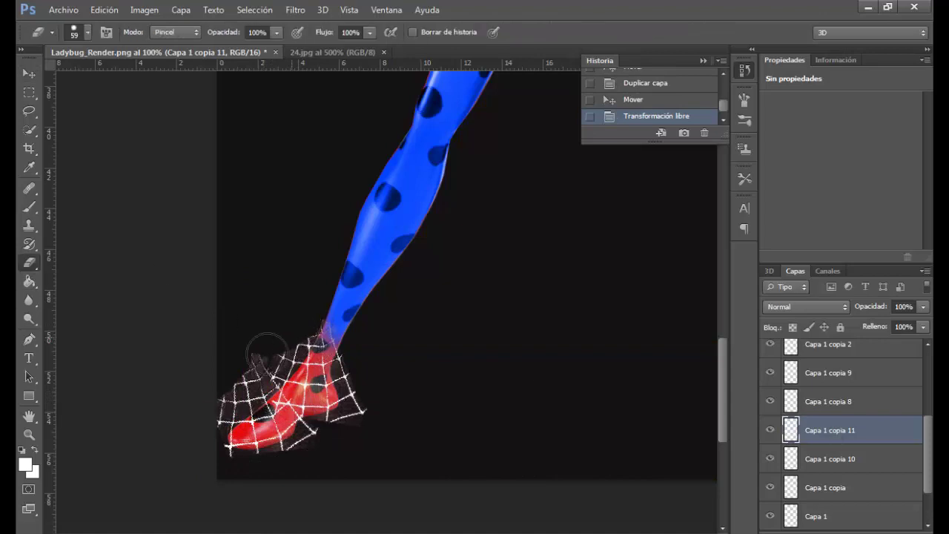
{"action": "left_click_drag", "start_coordinate": [267, 356], "coordinate": [213, 413]}
{"action": "mouse_move", "coordinate": [253, 384]}
{"action": "left_mouse_down"}
{"action": "mouse_move", "coordinate": [308, 415]}
{"action": "mouse_move", "coordinate": [316, 440]}
{"action": "left_mouse_up"}
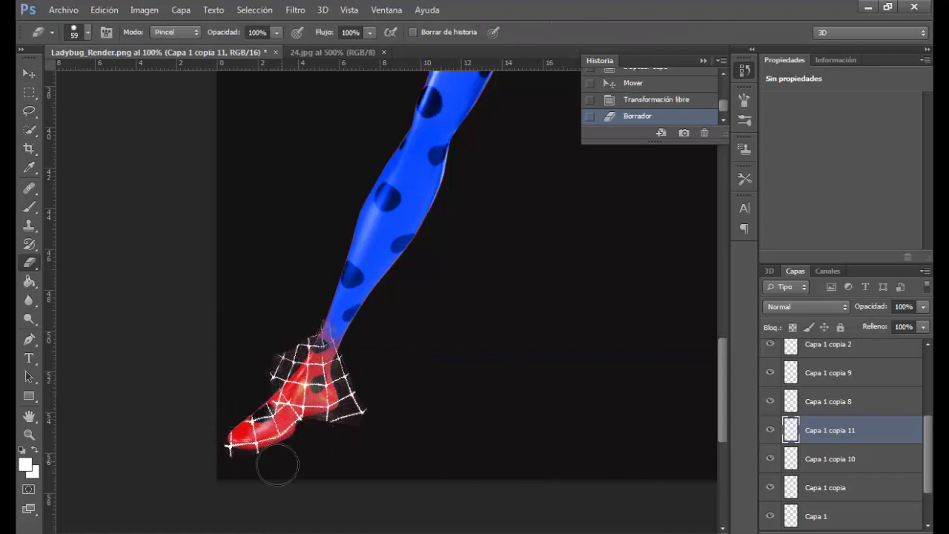
{"action": "mouse_move", "coordinate": [277, 465]}
{"action": "left_mouse_down"}
{"action": "mouse_move", "coordinate": [233, 469]}
{"action": "mouse_move", "coordinate": [191, 430]}
{"action": "left_mouse_up"}
{"action": "left_click", "coordinate": [839, 461]}
{"action": "left_click_drag", "start_coordinate": [349, 364], "coordinate": [356, 420]}
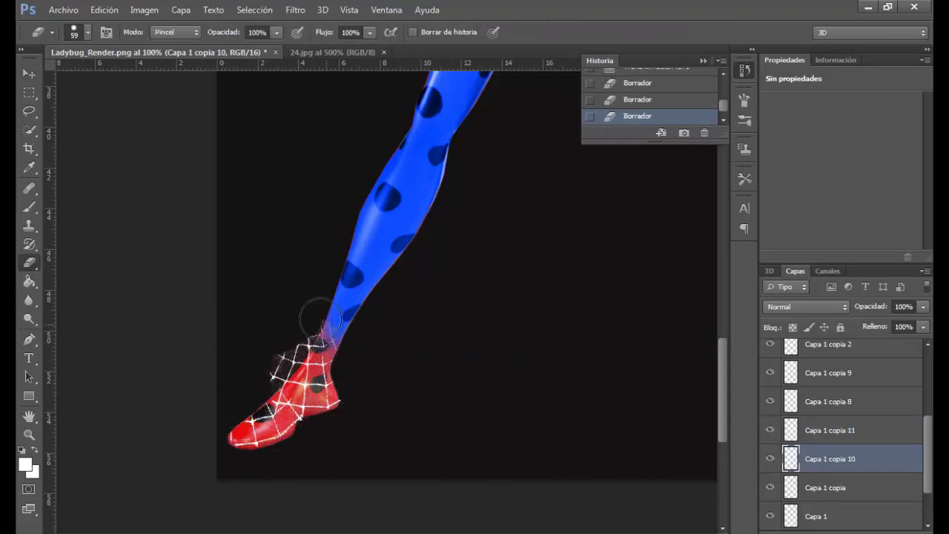
{"action": "left_click_drag", "start_coordinate": [320, 319], "coordinate": [272, 365]}
{"action": "key", "text": "ctrl+minus"}
{"action": "key", "text": "ctrl+minus"}
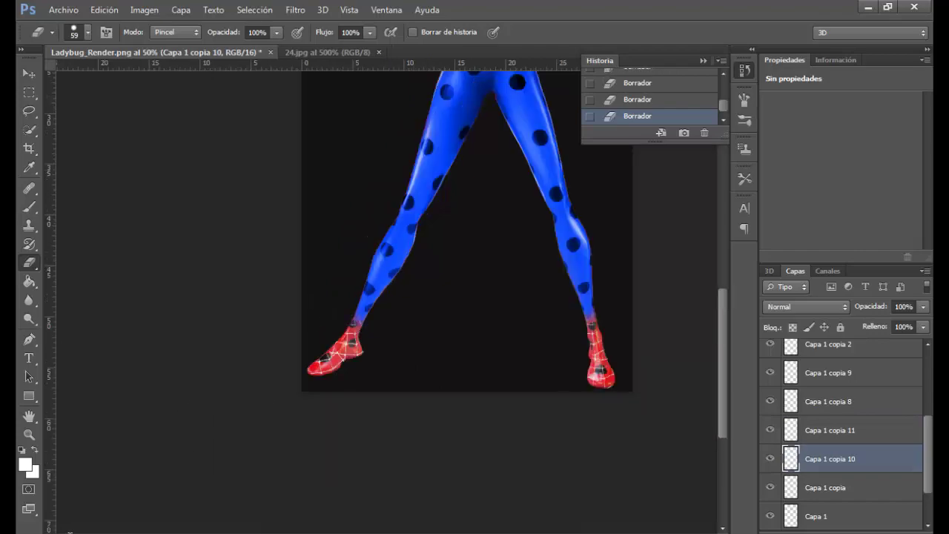
{"action": "key", "text": "ctrl+minus"}
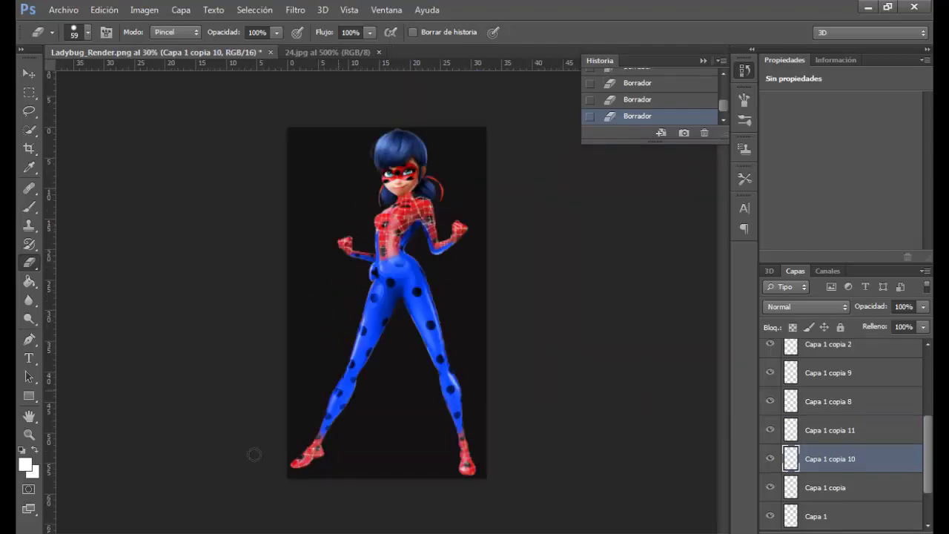
{"action": "key", "text": "ctrl+plus"}
{"action": "key", "text": "ctrl+plus"}
{"action": "key", "text": "ctrl+plus"}
{"action": "scroll", "coordinate": [388, 302], "scroll_direction": "up", "scroll_amount": 4}
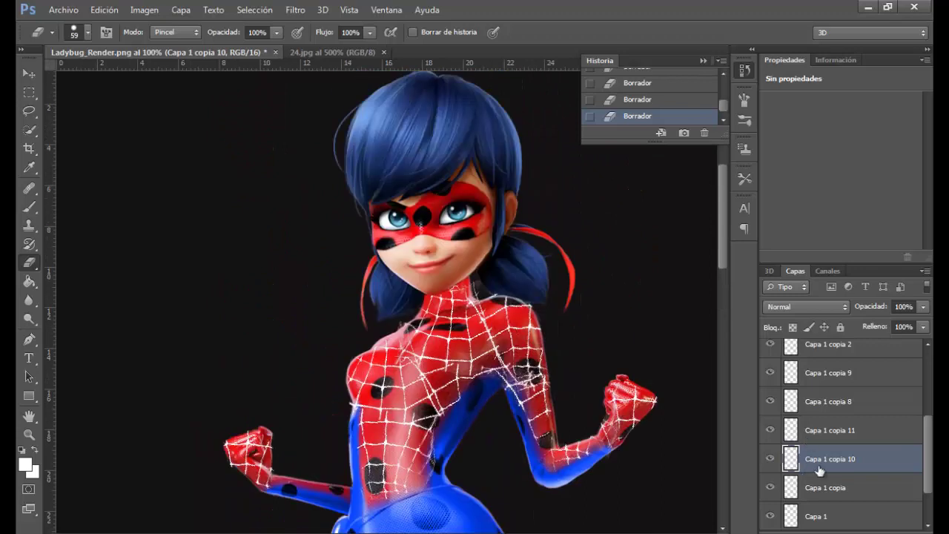
{"action": "left_click", "coordinate": [851, 490]}
{"action": "scroll", "coordinate": [851, 489], "scroll_direction": "down", "scroll_amount": 2}
{"action": "left_click", "coordinate": [29, 74]}
{"action": "left_click_drag", "start_coordinate": [429, 382], "coordinate": [419, 277]}
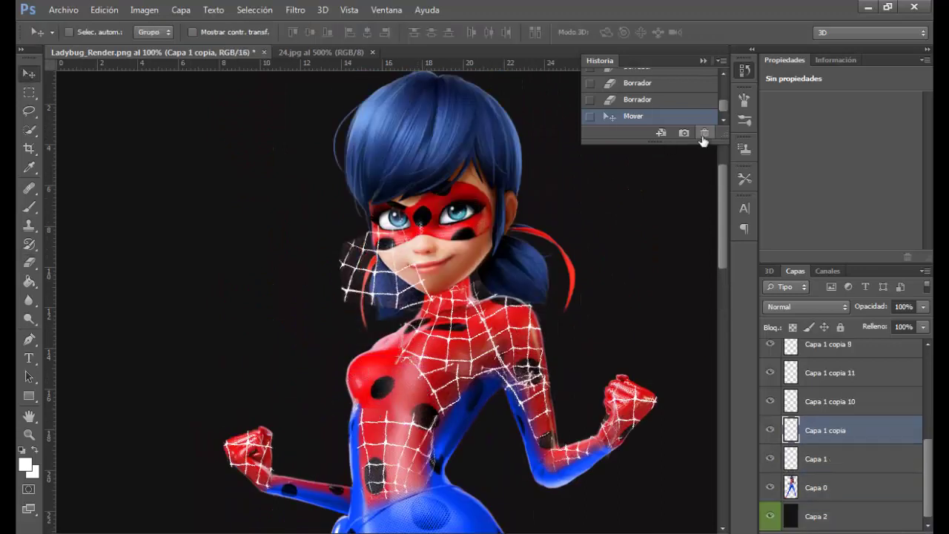
{"action": "left_click", "coordinate": [704, 134]}
{"action": "left_click", "coordinate": [439, 230]}
Step: Duplicate the Capa 1 copia 10 web piece and move the copy from the foot up onto the mask's eye beside the ear
{"action": "left_click", "coordinate": [870, 413]}
{"action": "left_click_drag", "start_coordinate": [871, 414], "coordinate": [888, 533]}
{"action": "left_click_drag", "start_coordinate": [410, 378], "coordinate": [282, 285]}
{"action": "left_click_drag", "start_coordinate": [319, 307], "coordinate": [471, 236]}
{"action": "left_click", "coordinate": [704, 134]}
{"action": "left_click", "coordinate": [439, 231]}
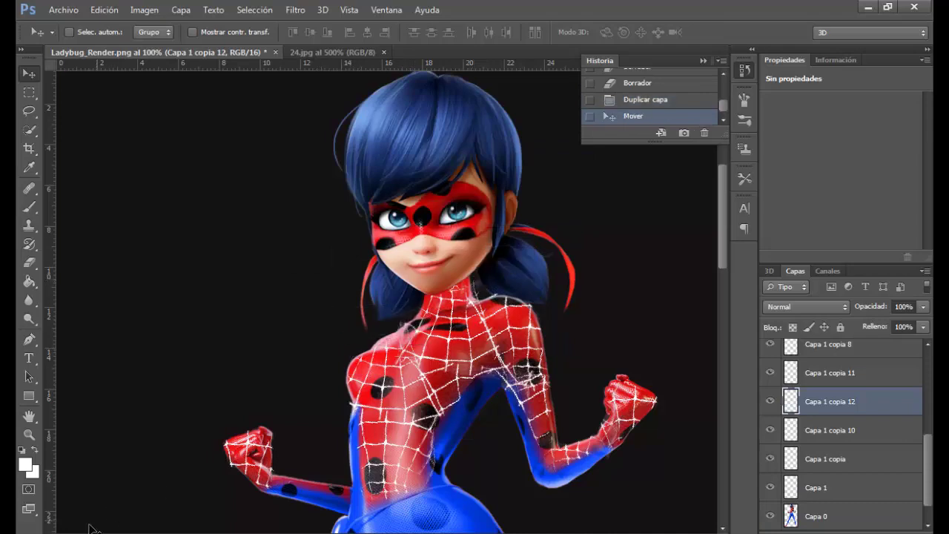
{"action": "type", "text": "50"}
{"action": "key", "text": "Return"}
{"action": "scroll", "coordinate": [377, 341], "scroll_direction": "down", "scroll_amount": 5}
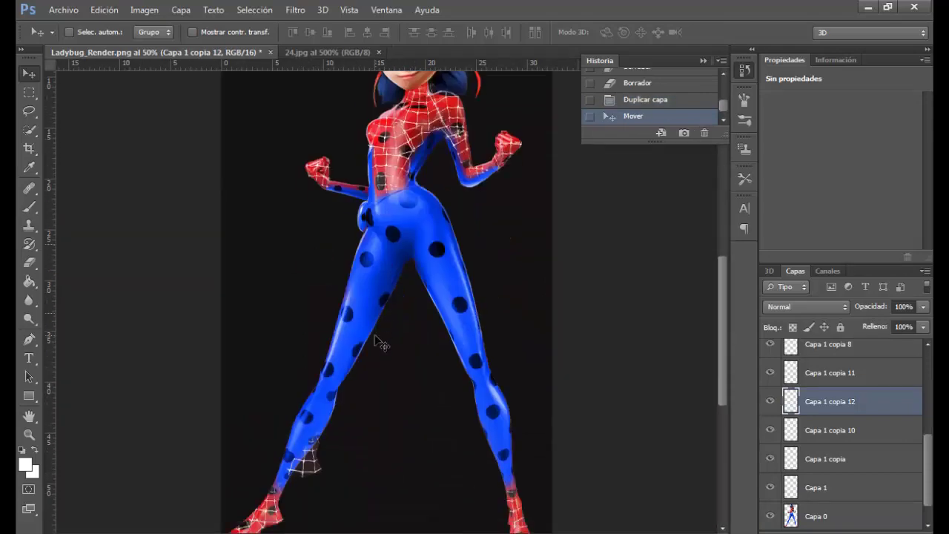
{"action": "left_click_drag", "start_coordinate": [314, 444], "coordinate": [463, 200]}
{"action": "scroll", "coordinate": [458, 252], "scroll_direction": "up", "scroll_amount": 4}
{"action": "left_click_drag", "start_coordinate": [453, 328], "coordinate": [429, 185]}
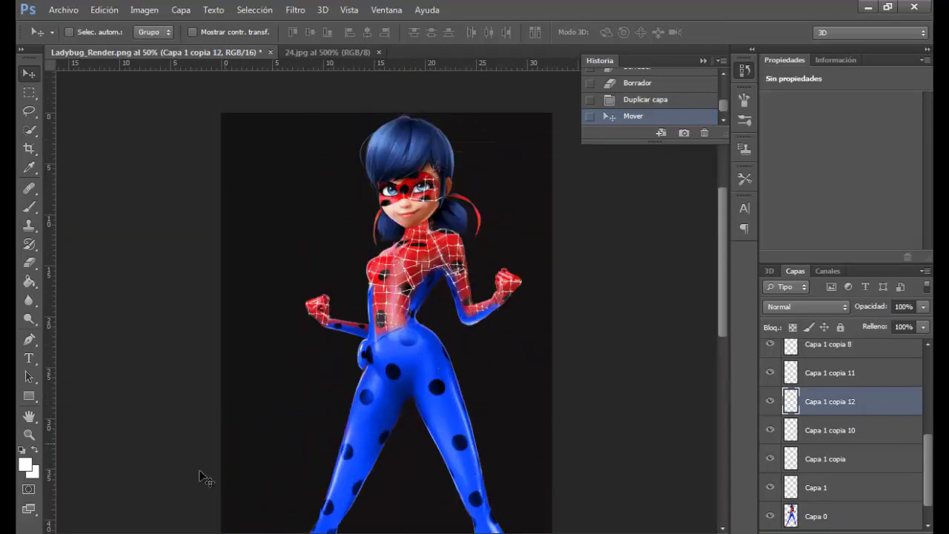
Step: Align the web piece over that side of the mask, then duplicate it and shift the copy toward the nose bridge
{"action": "key", "text": "ctrl+plus"}
{"action": "key", "text": "ctrl+plus"}
{"action": "key", "text": "ctrl+plus"}
{"action": "key", "text": "ctrl+plus"}
{"action": "key", "text": "ctrl+plus"}
{"action": "scroll", "coordinate": [615, 288], "scroll_direction": "up", "scroll_amount": 12}
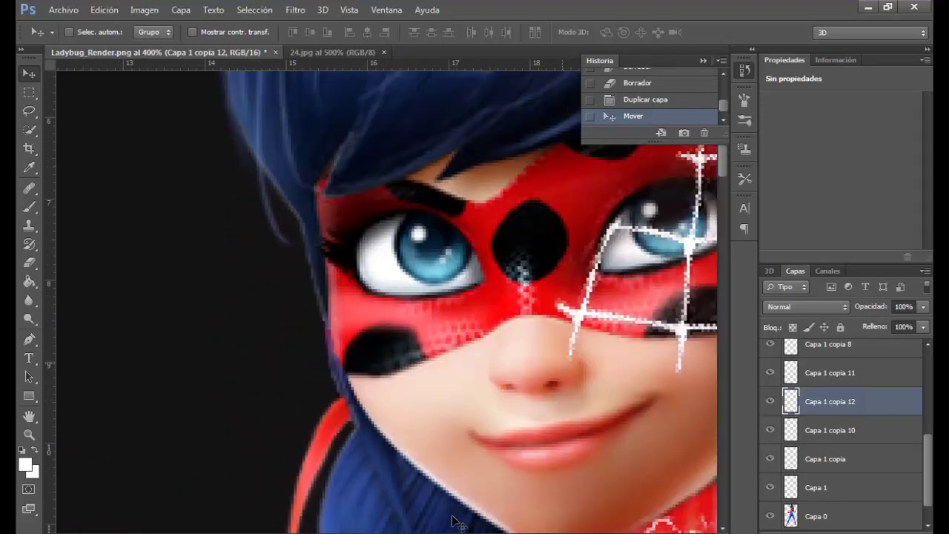
{"action": "left_click_drag", "start_coordinate": [455, 533], "coordinate": [487, 533]}
{"action": "left_click_drag", "start_coordinate": [500, 233], "coordinate": [512, 230]}
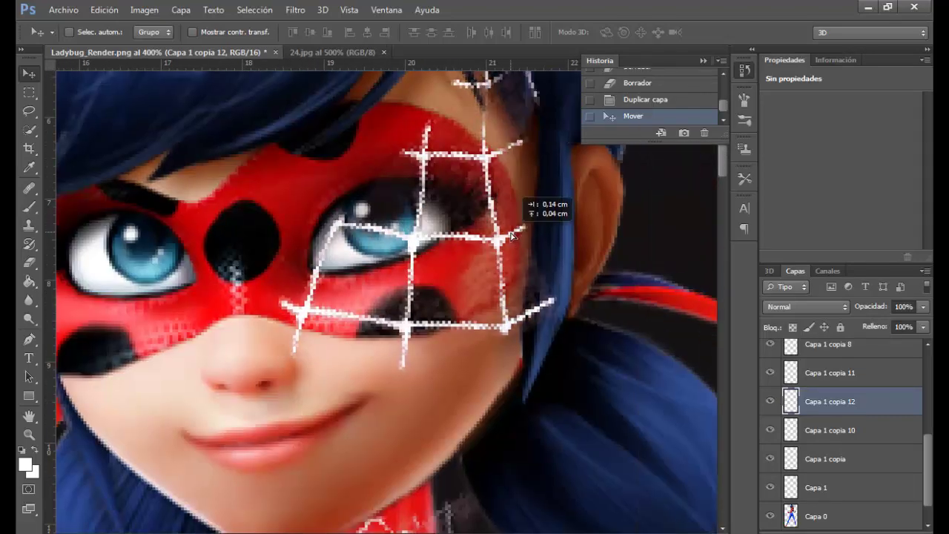
{"action": "left_click_drag", "start_coordinate": [838, 398], "coordinate": [889, 533]}
{"action": "left_click_drag", "start_coordinate": [469, 229], "coordinate": [369, 230]}
{"action": "scroll", "coordinate": [415, 232], "scroll_direction": "left", "scroll_amount": 5}
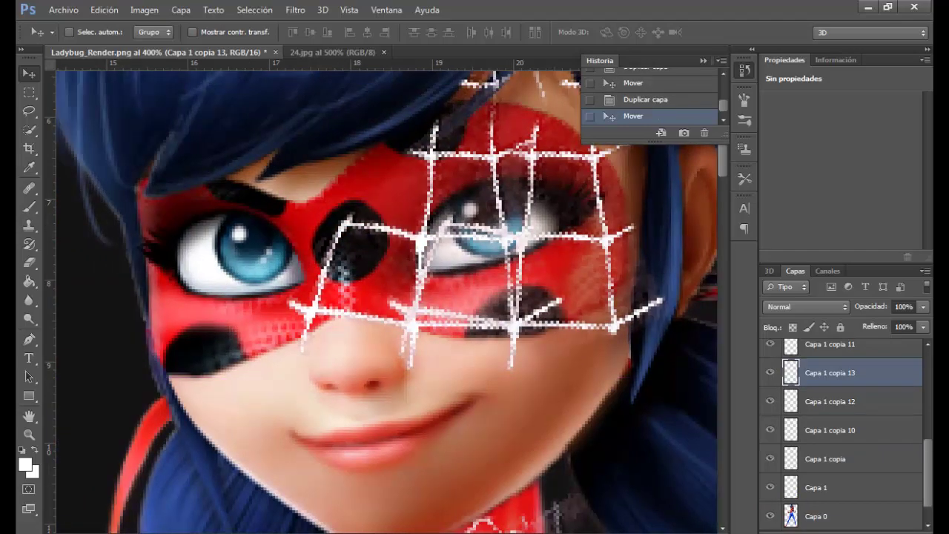
Step: Add three more copies of the web piece to cover the rest of the mask around the other eye and the forehead
{"action": "key", "text": "ctrl+j"}
{"action": "mouse_move", "coordinate": [459, 235]}
{"action": "left_mouse_down"}
{"action": "mouse_move", "coordinate": [297, 272]}
{"action": "mouse_move", "coordinate": [227, 268]}
{"action": "mouse_move", "coordinate": [210, 227]}
{"action": "mouse_move", "coordinate": [490, 141]}
{"action": "mouse_move", "coordinate": [454, 93]}
{"action": "left_mouse_up"}
{"action": "key", "text": "ctrl+j"}
{"action": "key", "text": "ctrl+j"}
{"action": "scroll", "coordinate": [697, 344], "scroll_direction": "up", "scroll_amount": 3}
Step: Set the eraser size to 24 and erase the web overlapping the hair on Capa 1 copia 16
{"action": "left_click", "coordinate": [30, 262]}
{"action": "left_click", "coordinate": [78, 32]}
{"action": "left_click_drag", "start_coordinate": [419, 104], "coordinate": [430, 160]}
{"action": "scroll", "coordinate": [442, 141], "scroll_direction": "up", "scroll_amount": 3}
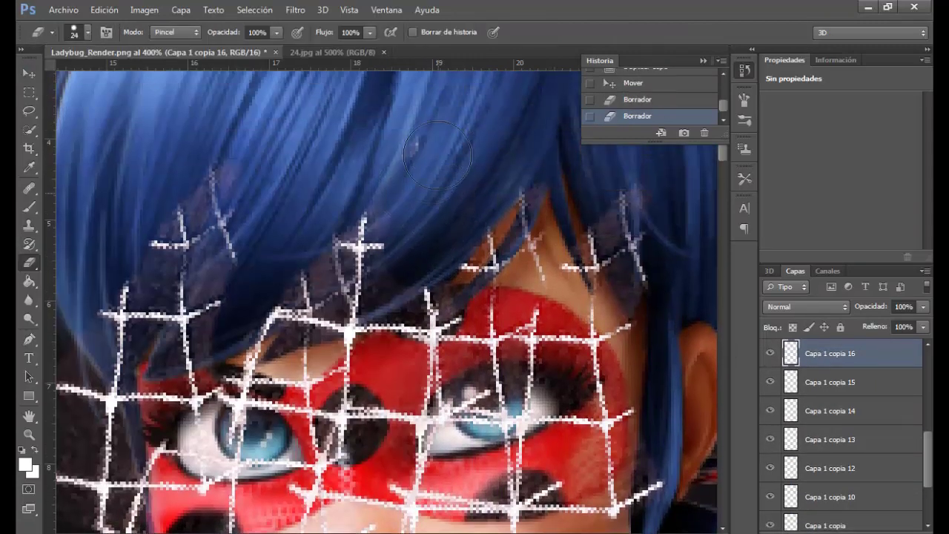
{"action": "scroll", "coordinate": [355, 310], "scroll_direction": "down", "scroll_amount": 5}
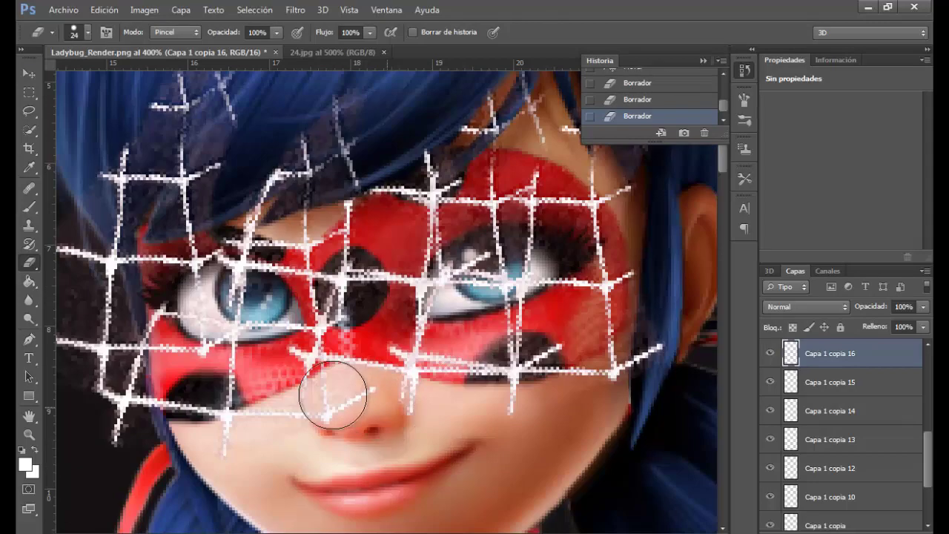
Step: Erase the parts of Capa 1 copia 15 that spill over the fringe, past the side of the face and below the mask
{"action": "left_click", "coordinate": [823, 382]}
{"action": "left_click", "coordinate": [770, 382]}
{"action": "left_click", "coordinate": [770, 382]}
{"action": "scroll", "coordinate": [243, 201], "scroll_direction": "up", "scroll_amount": 3}
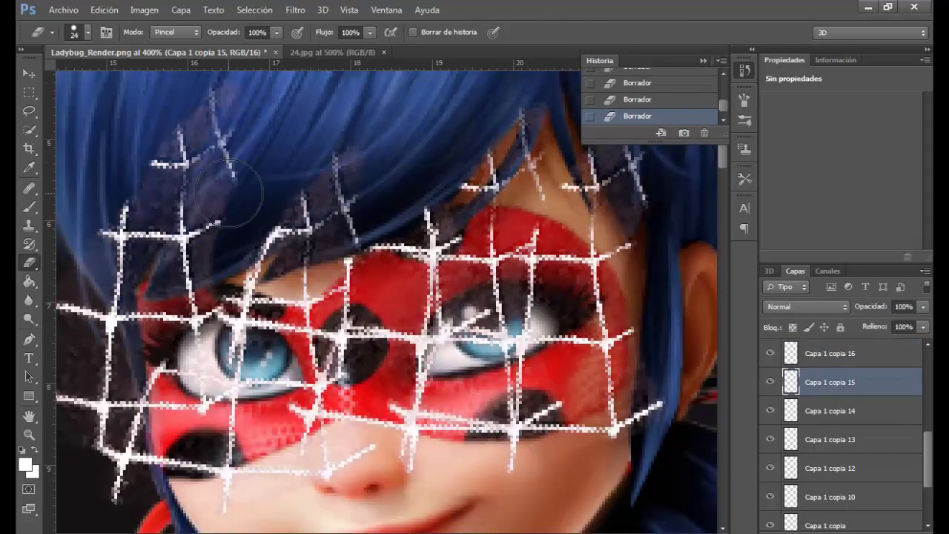
{"action": "left_click_drag", "start_coordinate": [200, 211], "coordinate": [201, 303]}
{"action": "scroll", "coordinate": [201, 303], "scroll_direction": "down", "scroll_amount": 1}
{"action": "scroll", "coordinate": [201, 304], "scroll_direction": "left", "scroll_amount": 4}
{"action": "scroll", "coordinate": [386, 304], "scroll_direction": "left", "scroll_amount": 1}
{"action": "left_click_drag", "start_coordinate": [418, 256], "coordinate": [430, 410]}
{"action": "left_click_drag", "start_coordinate": [363, 319], "coordinate": [307, 415]}
{"action": "mouse_move", "coordinate": [549, 381]}
{"action": "left_mouse_down"}
{"action": "mouse_move", "coordinate": [528, 364]}
{"action": "mouse_move", "coordinate": [553, 370]}
{"action": "left_mouse_up"}
{"action": "scroll", "coordinate": [545, 380], "scroll_direction": "right", "scroll_amount": 5}
{"action": "scroll", "coordinate": [544, 379], "scroll_direction": "down", "scroll_amount": 1}
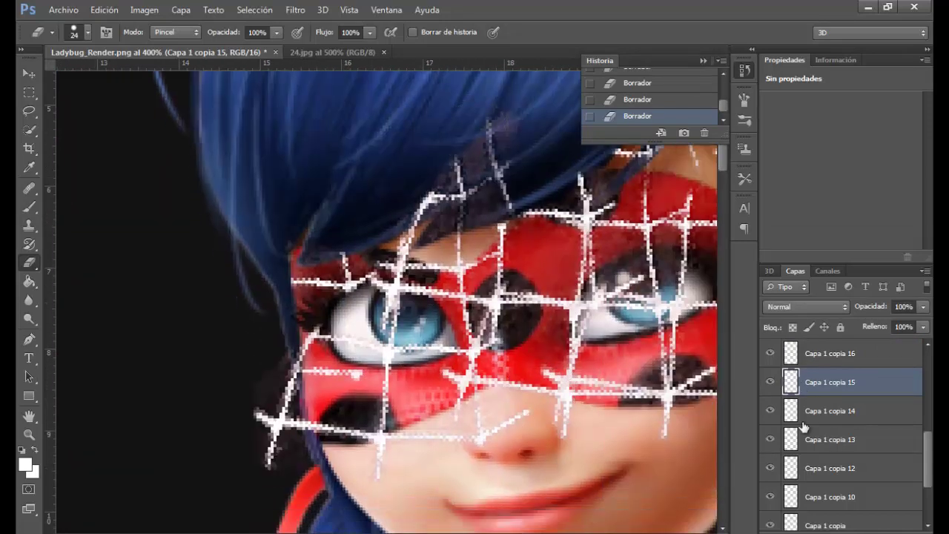
Step: Erase the web on Capa 1 copia 14 that extends below the mask onto the cheek and up into the fringe
{"action": "left_click", "coordinate": [861, 415]}
{"action": "left_click", "coordinate": [770, 413]}
{"action": "left_click", "coordinate": [770, 414]}
{"action": "mouse_move", "coordinate": [513, 438]}
{"action": "left_mouse_down"}
{"action": "mouse_move", "coordinate": [483, 419]}
{"action": "mouse_move", "coordinate": [399, 478]}
{"action": "mouse_move", "coordinate": [251, 371]}
{"action": "mouse_move", "coordinate": [275, 445]}
{"action": "left_mouse_up"}
{"action": "mouse_move", "coordinate": [463, 168]}
{"action": "left_mouse_down"}
{"action": "mouse_move", "coordinate": [423, 189]}
{"action": "mouse_move", "coordinate": [427, 236]}
{"action": "left_mouse_up"}
Step: Set the eraser size to 13 and erase the Capa 1 copia 14 web lines crossing the eye nearer the fringe
{"action": "left_click", "coordinate": [88, 33]}
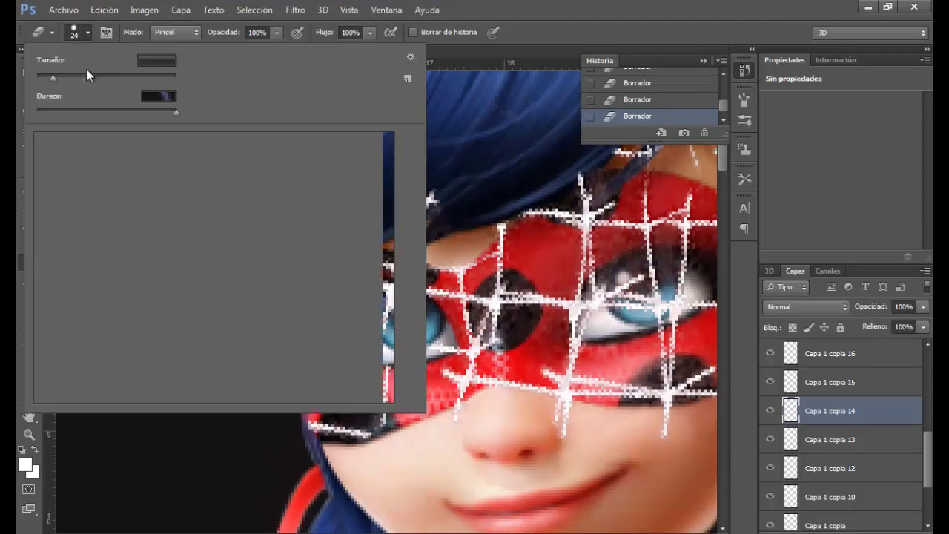
{"action": "left_click_drag", "start_coordinate": [51, 77], "coordinate": [46, 77]}
{"action": "left_click", "coordinate": [441, 345]}
Step: Erase the web on Capa 1 copia 13 that spills above the mask onto the forehead and fringe
{"action": "left_click", "coordinate": [775, 444]}
{"action": "left_click", "coordinate": [775, 444]}
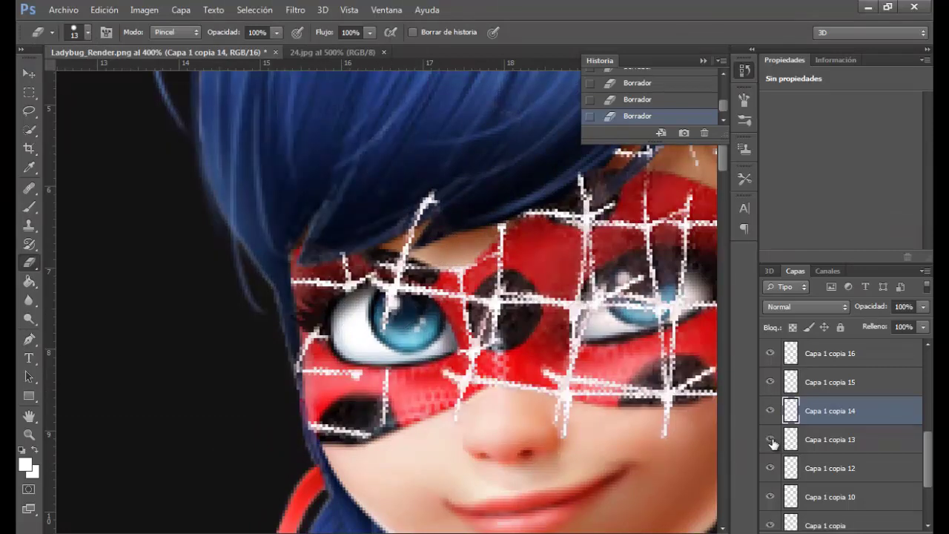
{"action": "left_click", "coordinate": [875, 440]}
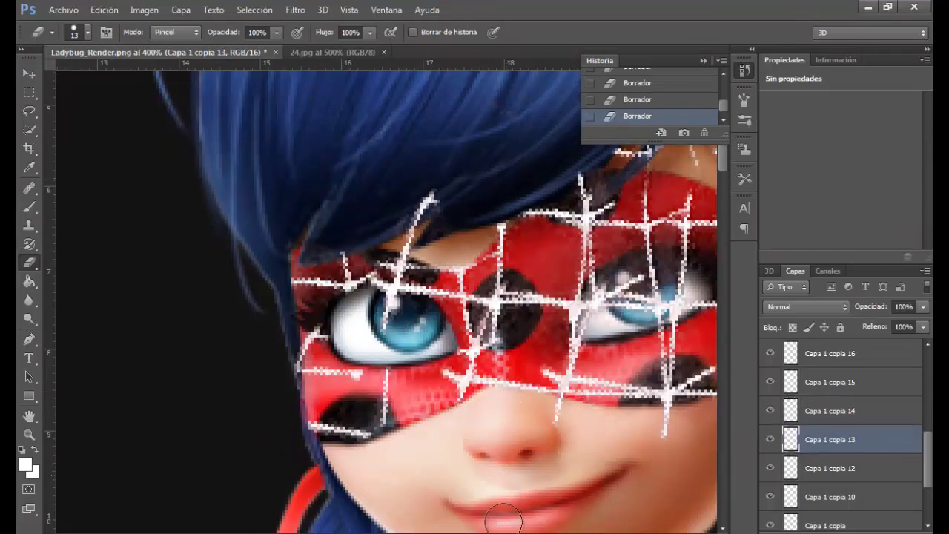
{"action": "scroll", "coordinate": [503, 522], "scroll_direction": "right", "scroll_amount": 5}
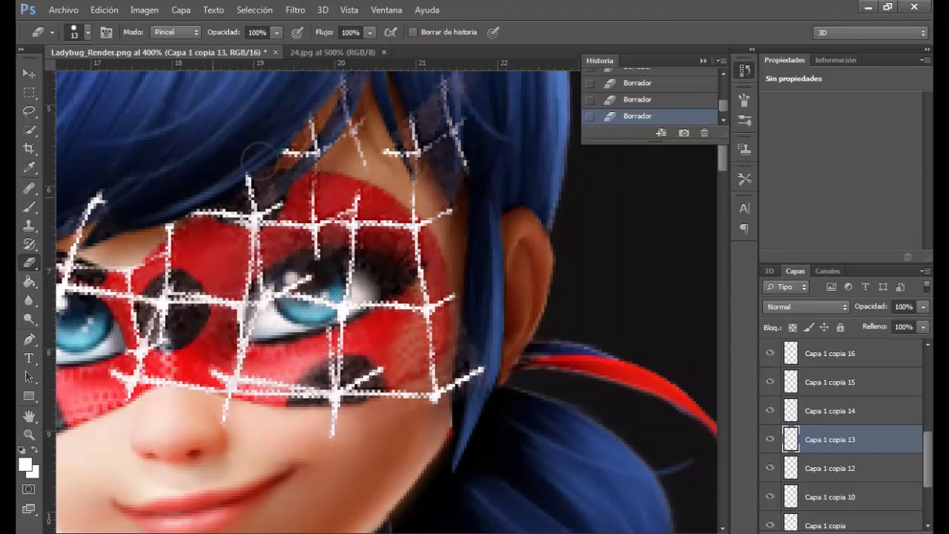
{"action": "mouse_move", "coordinate": [261, 159]}
{"action": "left_mouse_down"}
{"action": "mouse_move", "coordinate": [277, 89]}
{"action": "mouse_move", "coordinate": [189, 200]}
{"action": "left_mouse_up"}
Step: Erase the Capa 1 copia 12 web over the eye and where it extends past the mask onto the cheek, forehead and side hair
{"action": "left_click", "coordinate": [832, 466]}
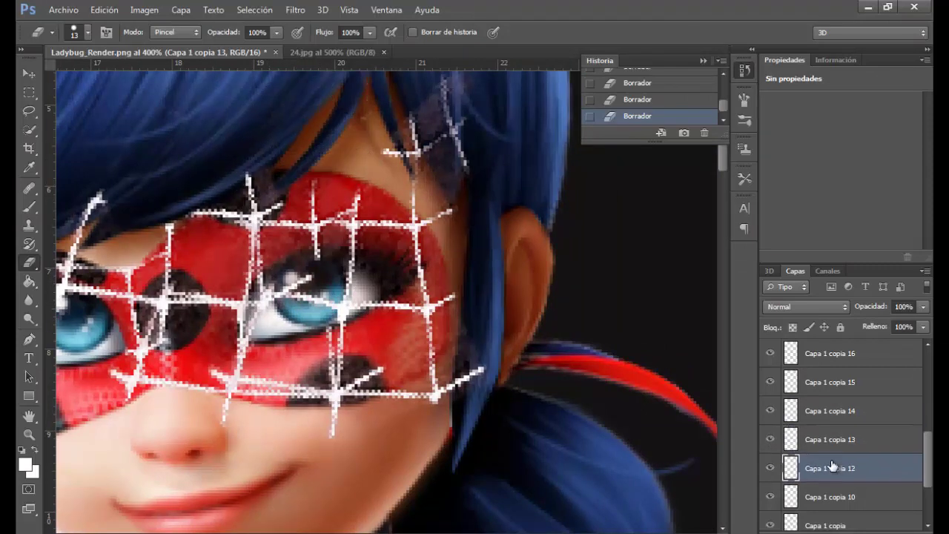
{"action": "left_click", "coordinate": [767, 471]}
{"action": "left_click_drag", "start_coordinate": [293, 295], "coordinate": [257, 321]}
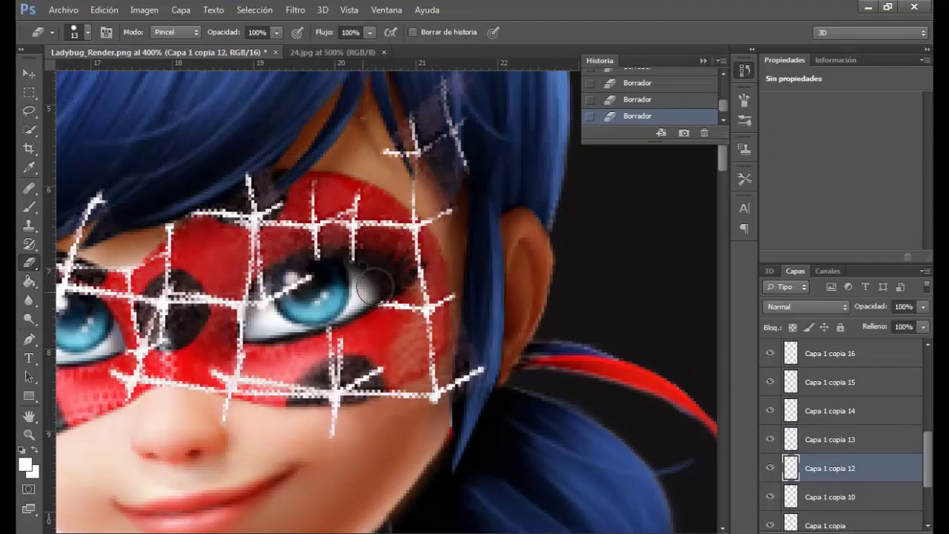
{"action": "mouse_move", "coordinate": [436, 396]}
{"action": "left_mouse_down"}
{"action": "mouse_move", "coordinate": [463, 293]}
{"action": "mouse_move", "coordinate": [477, 170]}
{"action": "left_mouse_up"}
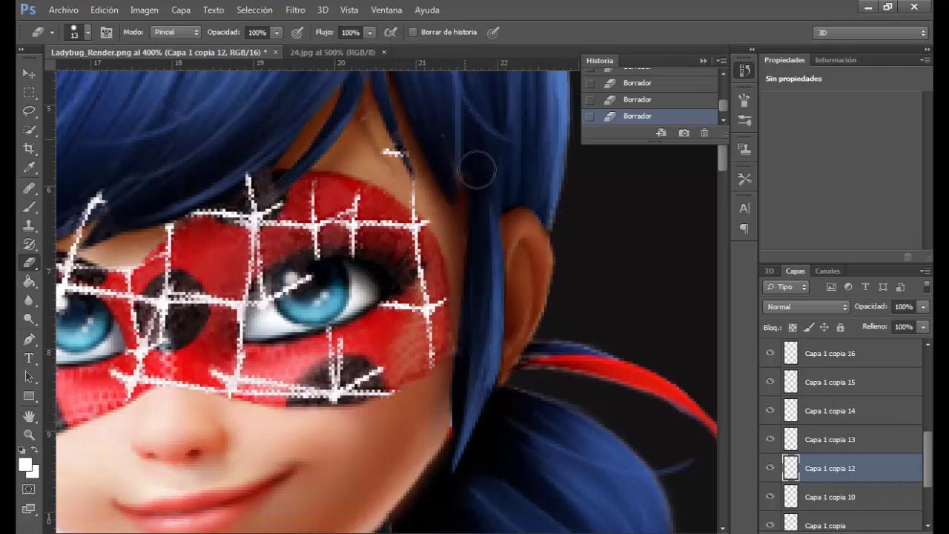
Step: Erase the web on Capa 1 copia 16 that crosses both eyes and overlaps the edge of the fringe
{"action": "scroll", "coordinate": [385, 191], "scroll_direction": "up", "scroll_amount": 3}
{"action": "scroll", "coordinate": [348, 184], "scroll_direction": "left", "scroll_amount": 5}
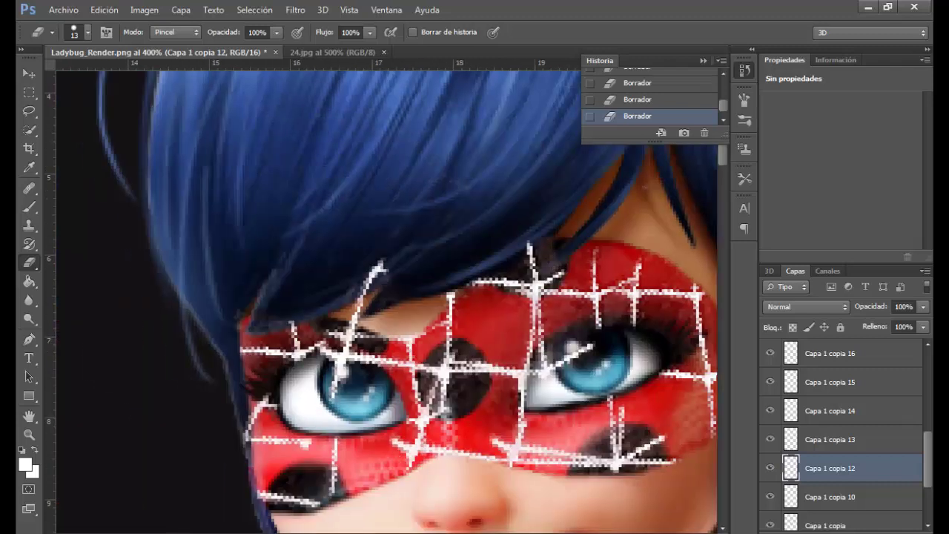
{"action": "left_click", "coordinate": [770, 382]}
{"action": "left_click", "coordinate": [770, 382]}
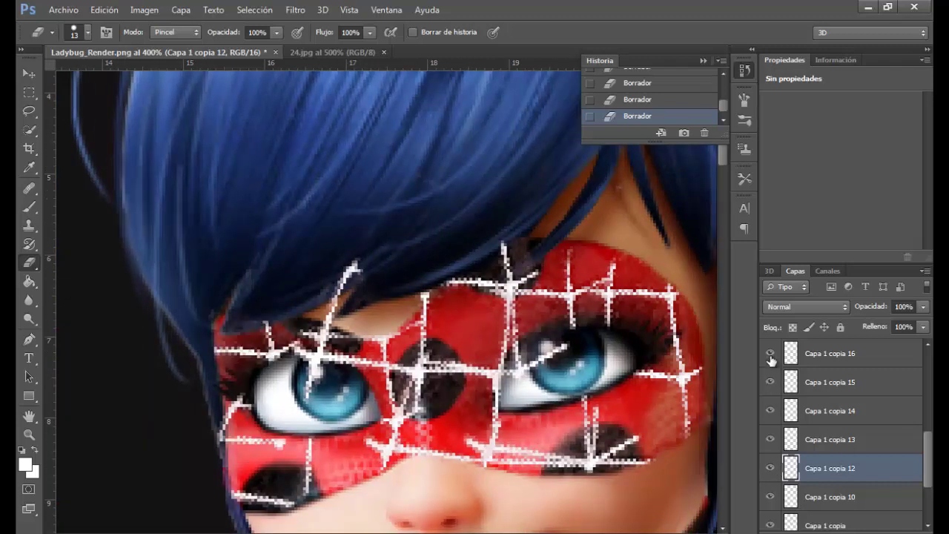
{"action": "left_click", "coordinate": [770, 354]}
{"action": "left_click", "coordinate": [770, 354]}
{"action": "left_click", "coordinate": [858, 351]}
{"action": "mouse_move", "coordinate": [515, 241]}
{"action": "left_mouse_down"}
{"action": "mouse_move", "coordinate": [381, 296]}
{"action": "mouse_move", "coordinate": [359, 319]}
{"action": "left_mouse_up"}
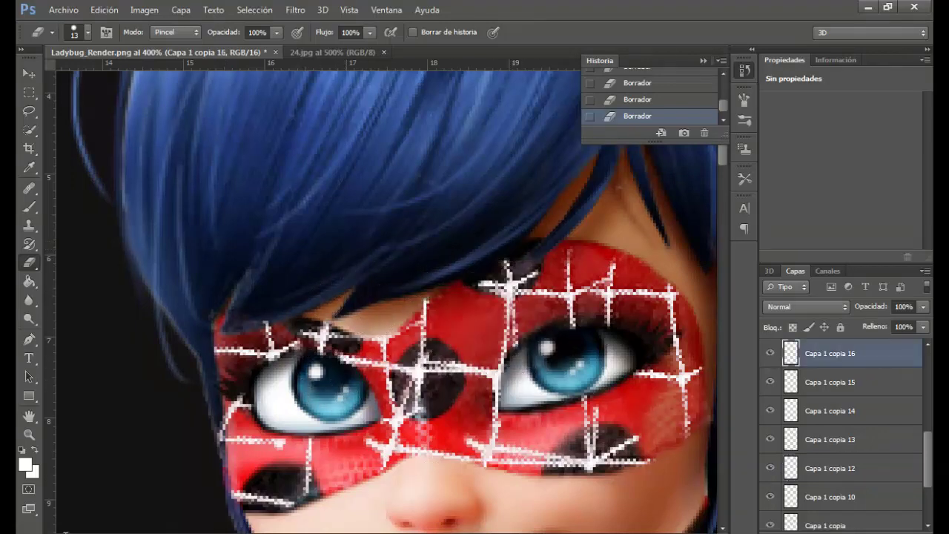
Step: Examine the whole figure to check the web coverage on the mask, torso and arms
{"action": "key", "text": "ctrl+minus"}
{"action": "key", "text": "ctrl+minus"}
{"action": "key", "text": "ctrl+minus"}
{"action": "key", "text": "ctrl+minus"}
{"action": "key", "text": "ctrl+minus"}
{"action": "scroll", "coordinate": [558, 286], "scroll_direction": "down", "scroll_amount": 8}
{"action": "scroll", "coordinate": [558, 287], "scroll_direction": "up", "scroll_amount": 4}
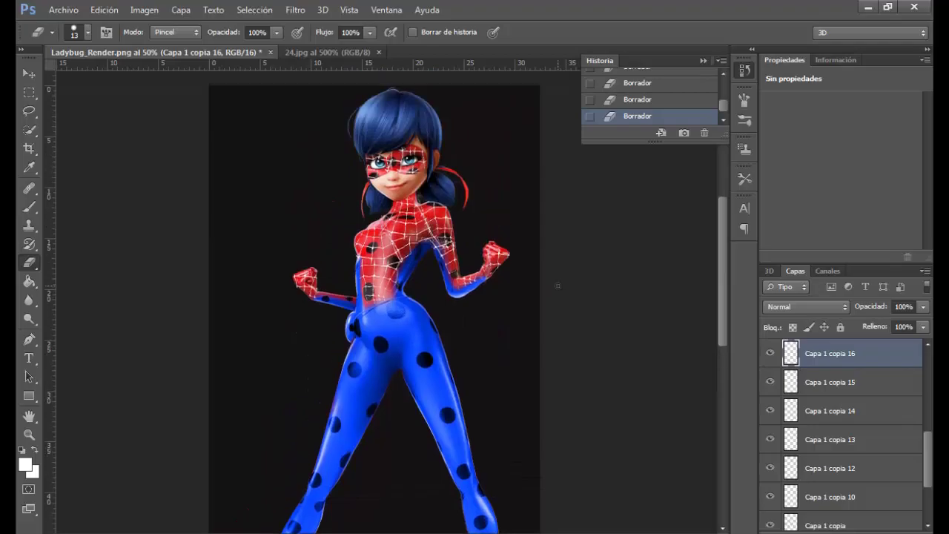